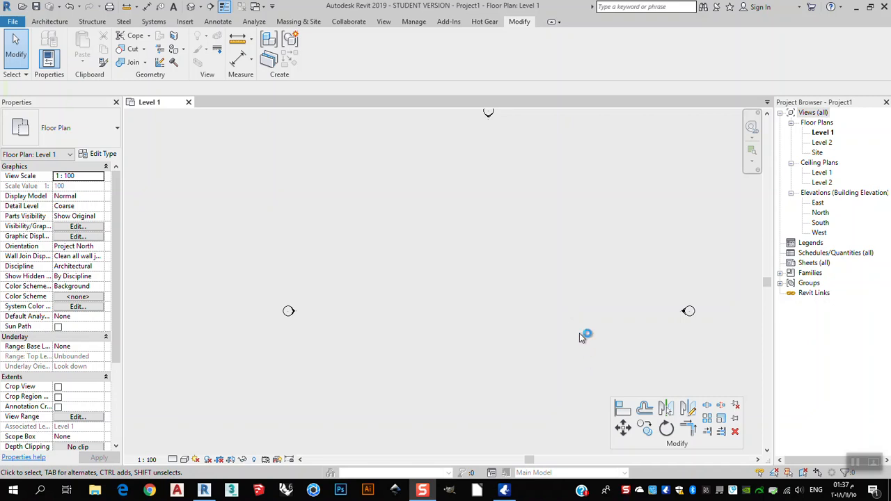
Draw two parallel vertical Generic - 200mm walls on Level 1, making the first 8 m long and placing the second on its left.
mouse_move(611, 412)
click(45, 21)
click(46, 43)
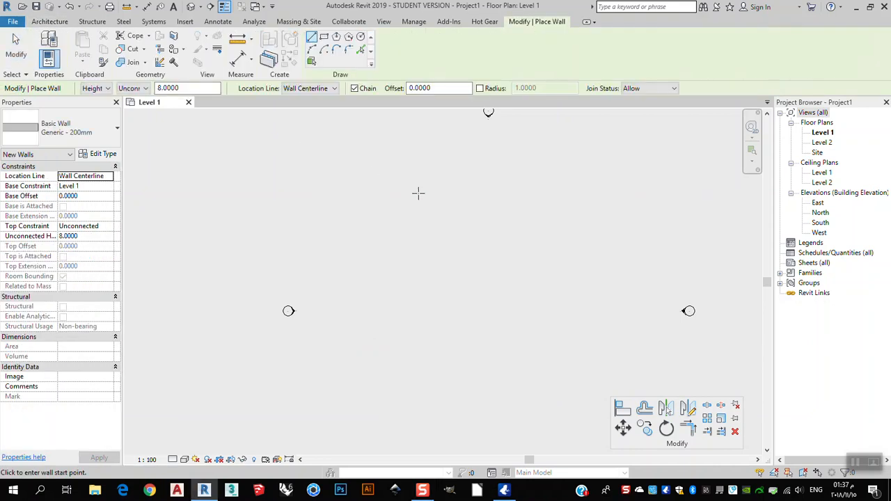
click(387, 188)
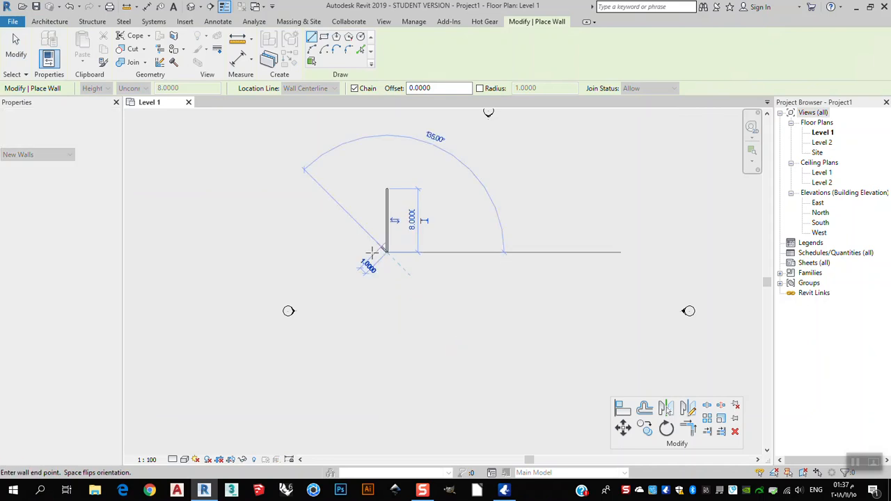
click(387, 252)
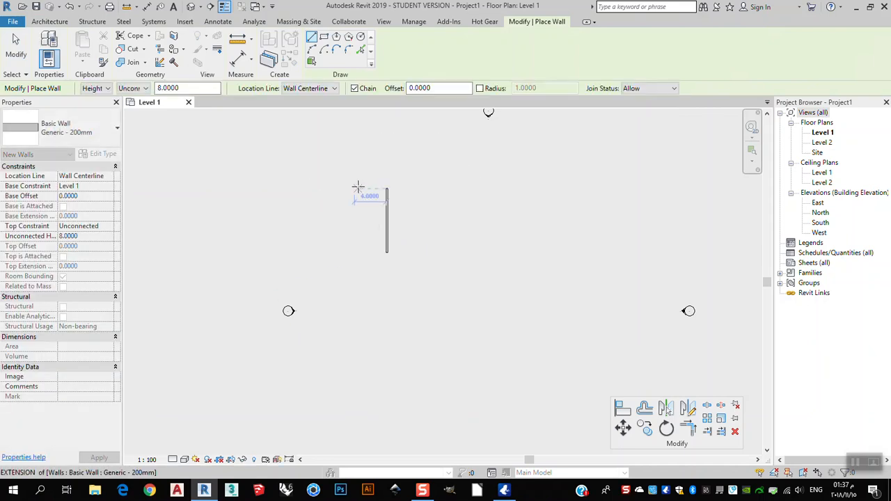
click(359, 253)
key(Escape)
key(Escape)
Draw a third, longer vertical wall to the left of the two existing walls.
key(w)
key(a)
click(337, 200)
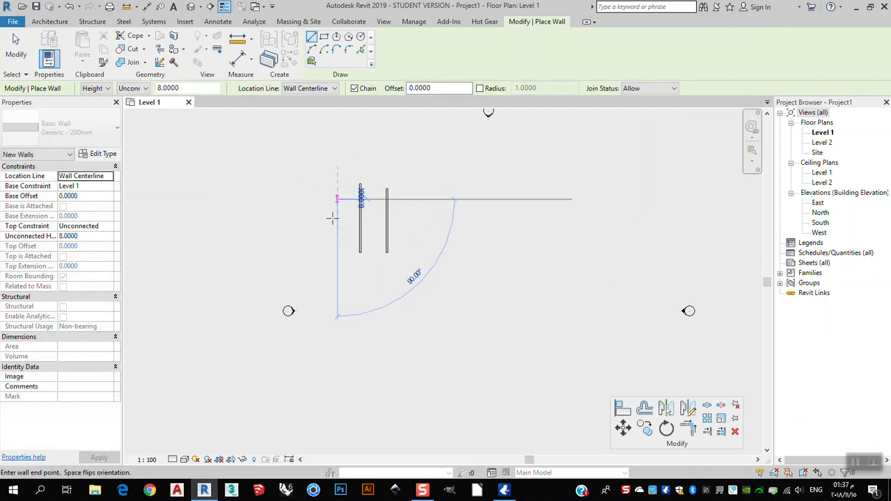
click(334, 287)
key(Escape)
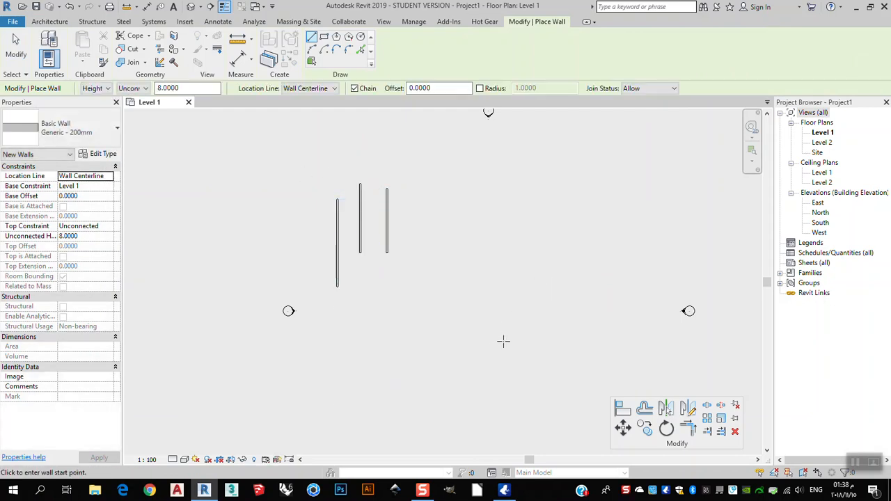
Draw a separate horizontal wall about 10 m long, below and to the right of the vertical walls.
click(503, 341)
click(425, 341)
key(Escape)
key(Escape)
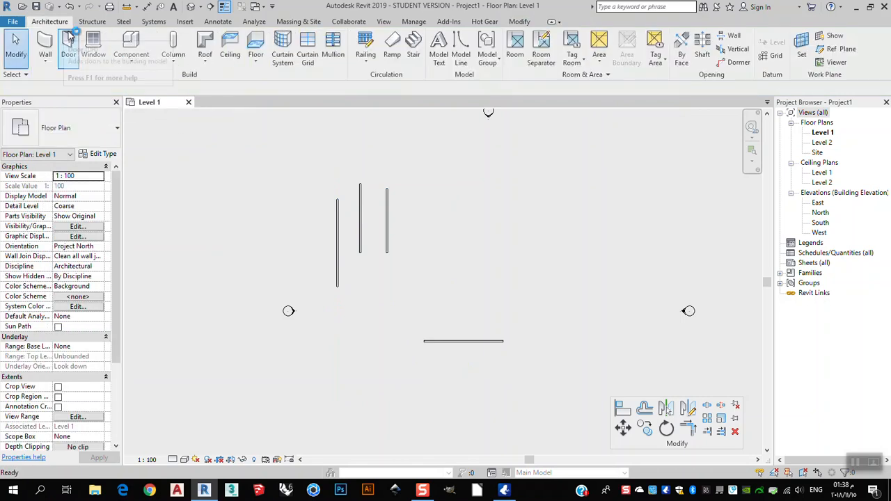
Create a rectangular Generic 150mm floor enclosing all four walls, with an area of about 1122 m².
click(255, 49)
click(409, 36)
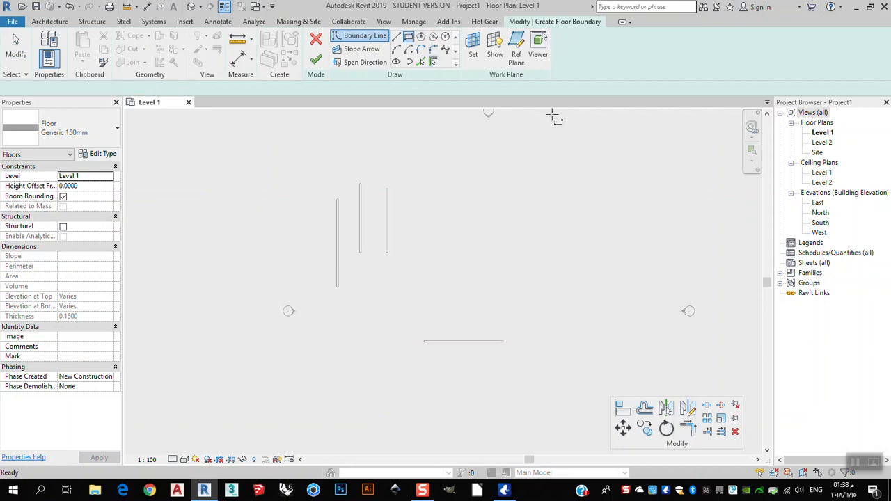
click(568, 130)
click(298, 392)
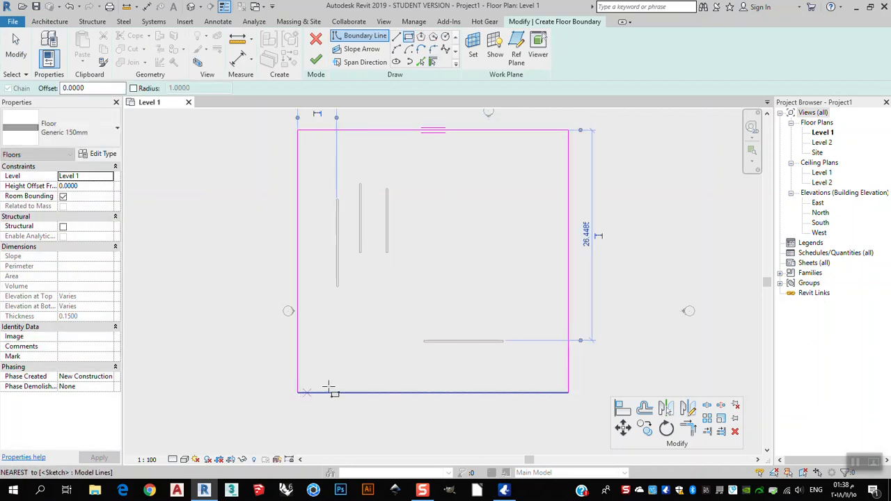
click(315, 60)
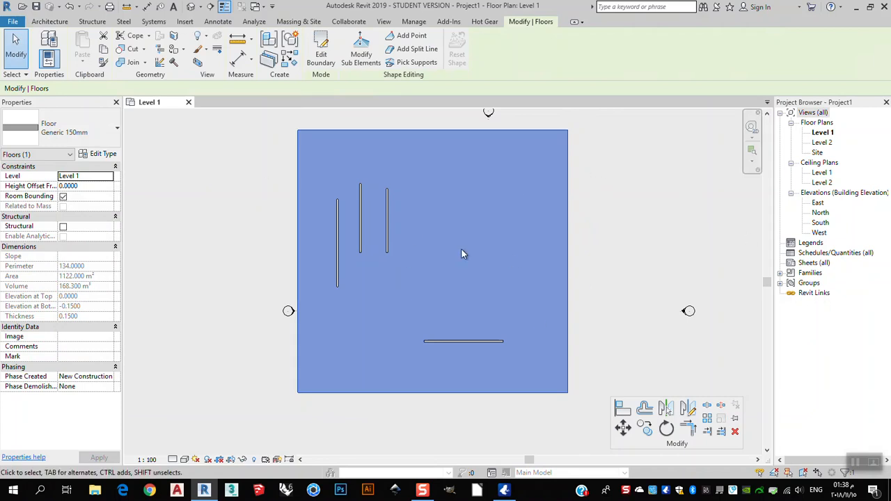
click(670, 221)
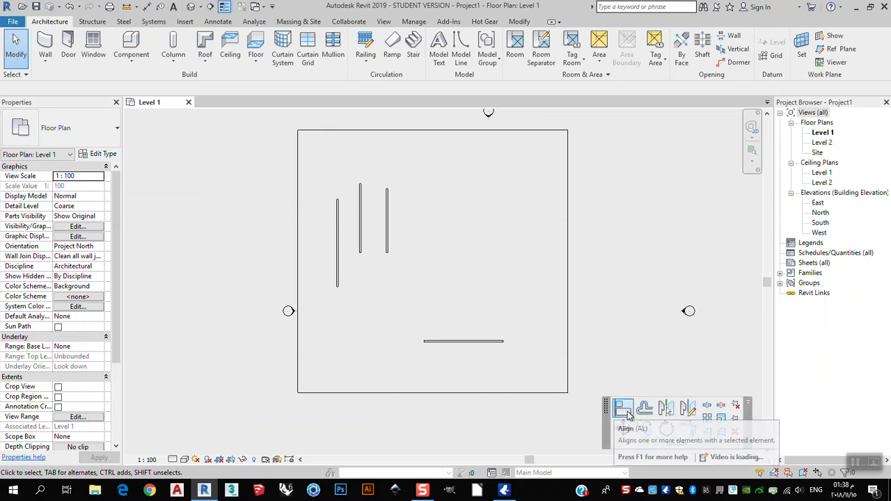
Move the horizontal wall freehand down onto the floor's lower edge.
scroll(474, 349, up, 3)
scroll(480, 326, up, 1)
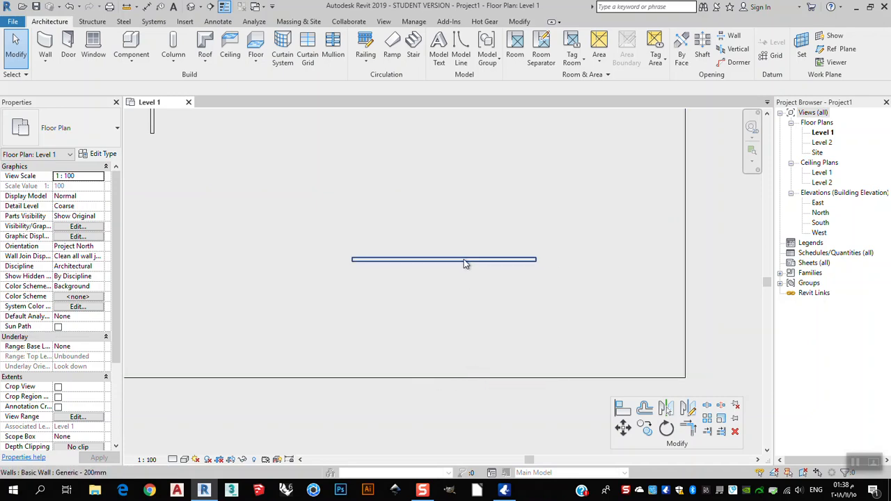
scroll(473, 258, down, 1)
scroll(473, 254, up, 3)
click(480, 239)
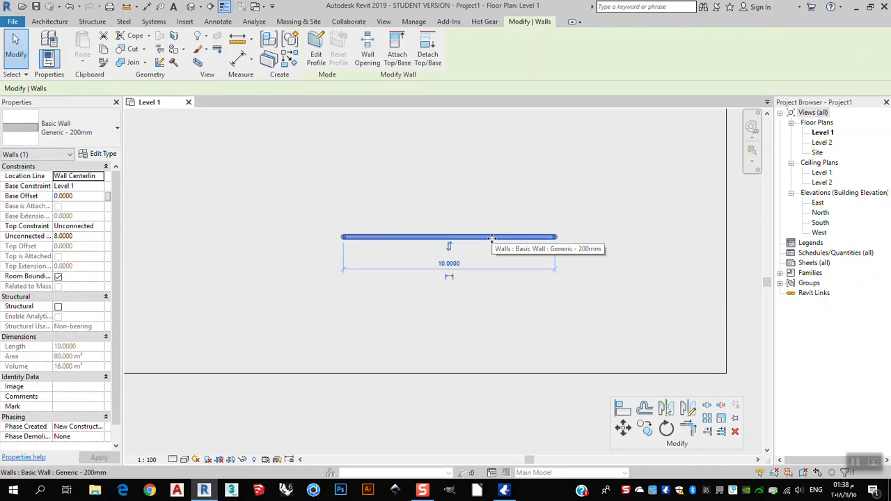
drag(489, 244, 488, 370)
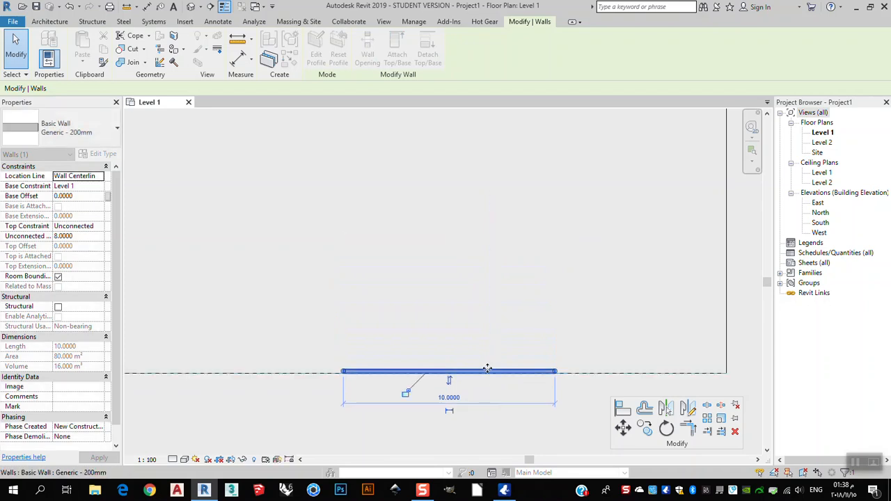
Move the horizontal wall off the floor's lower edge, back up into the floor area.
scroll(403, 389, up, 2)
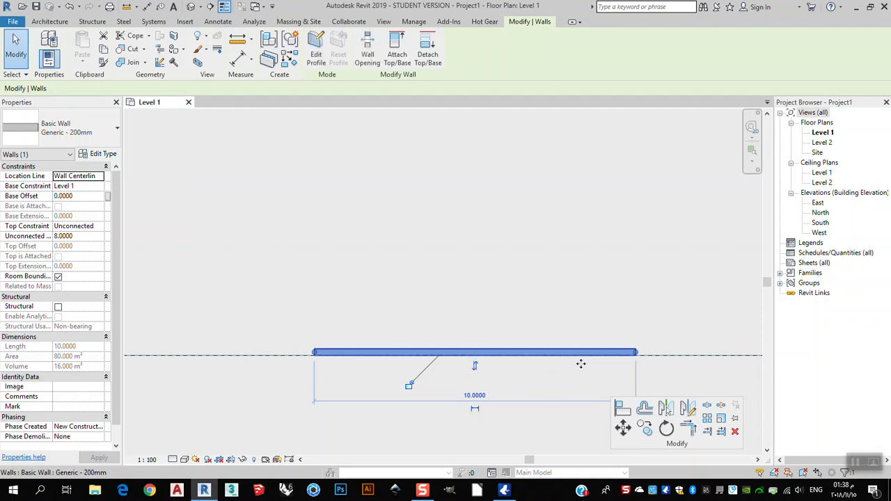
drag(574, 354, 544, 200)
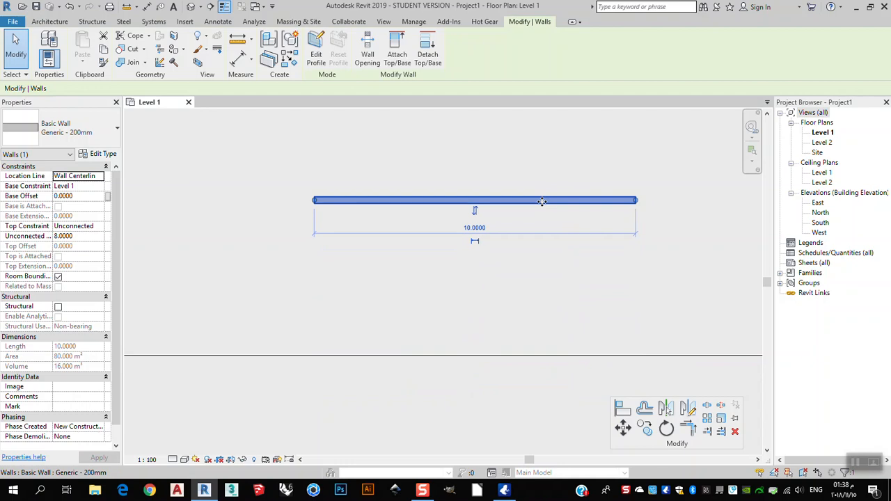
drag(531, 217, 553, 114)
scroll(577, 223, down, 3)
scroll(583, 211, up, 2)
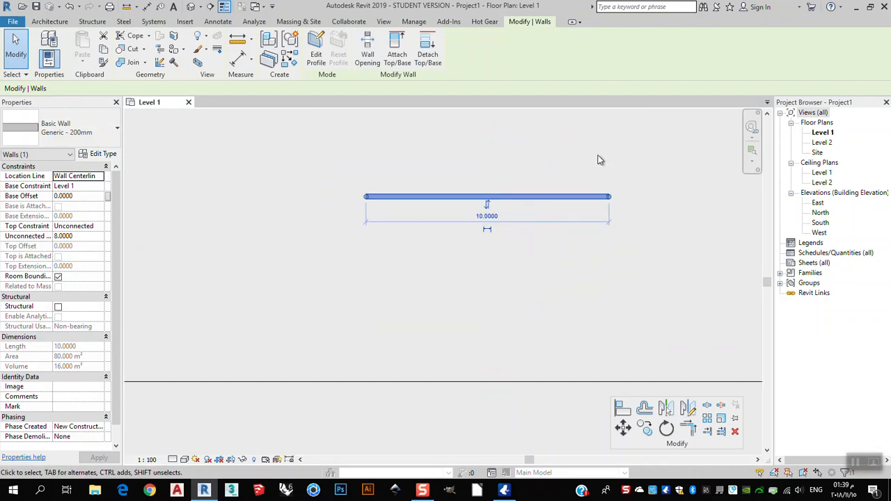
Move the horizontal wall close to the floor's lower edge and back up, and clear the selection.
drag(542, 194, 503, 360)
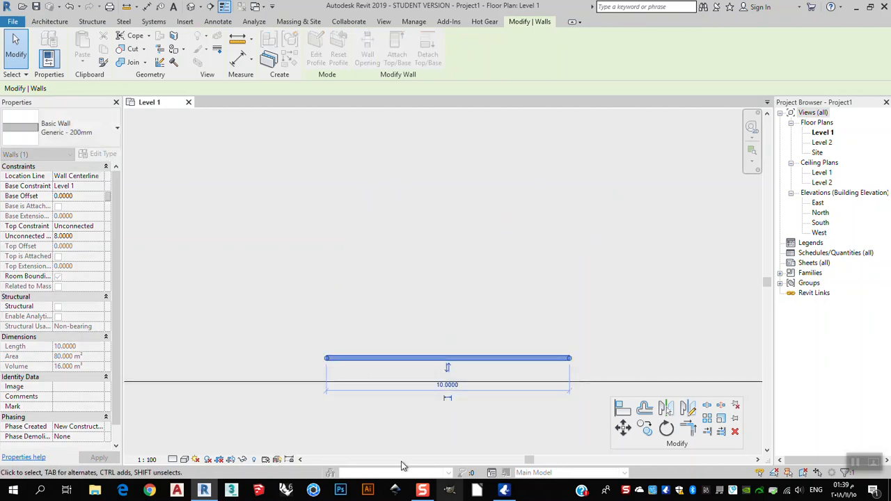
drag(487, 360, 503, 229)
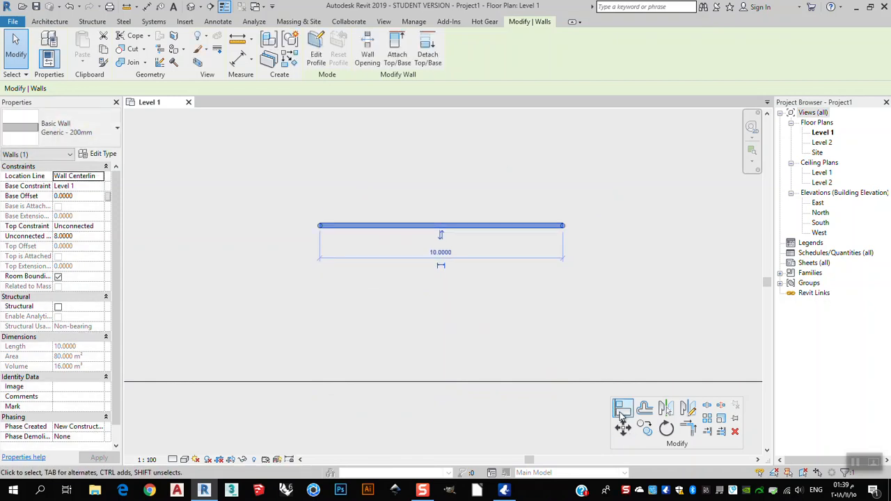
click(589, 338)
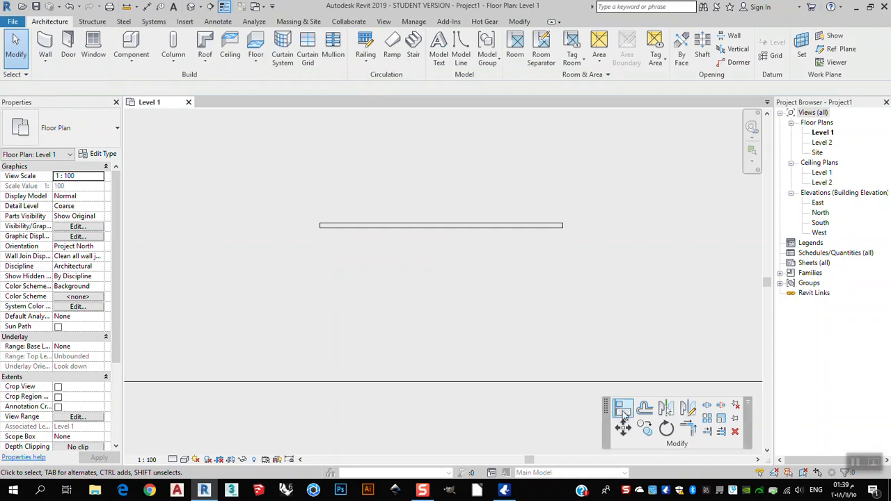
Align the lower face of the horizontal wall with the floor's lower edge, using the edge as the reference.
click(623, 410)
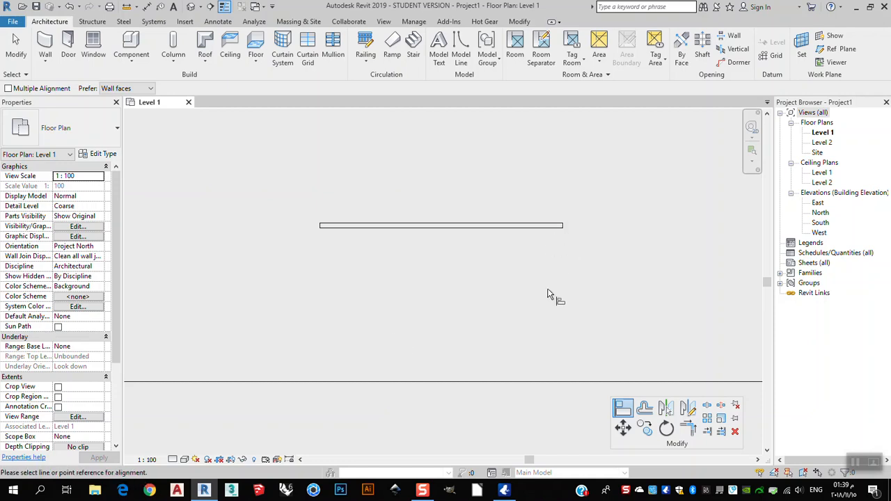
click(479, 381)
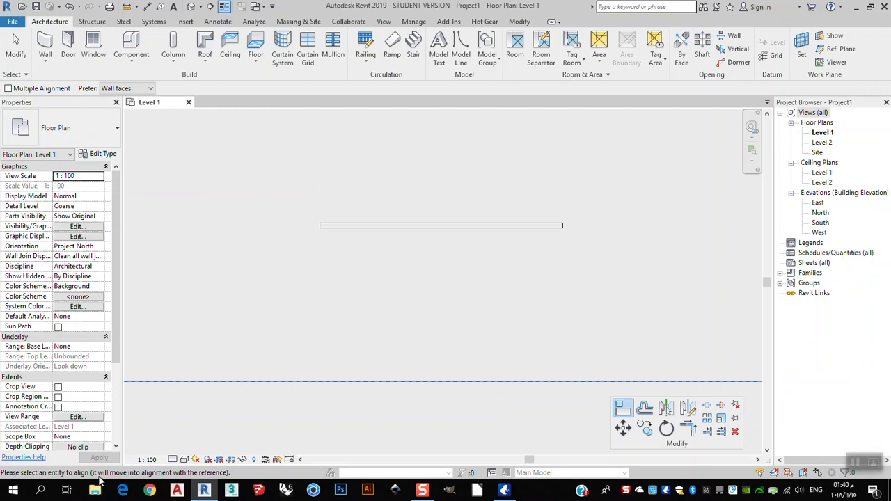
scroll(498, 240, up, 2)
scroll(497, 232, down, 1)
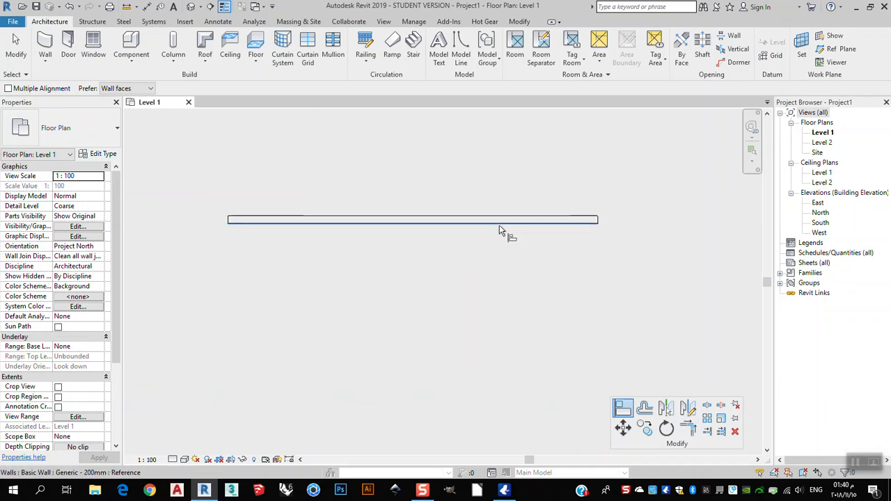
scroll(500, 220, down, 1)
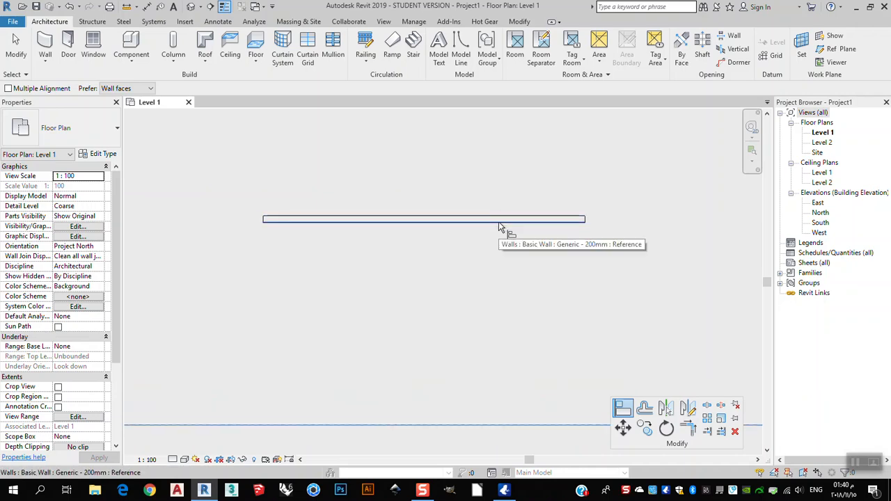
click(498, 219)
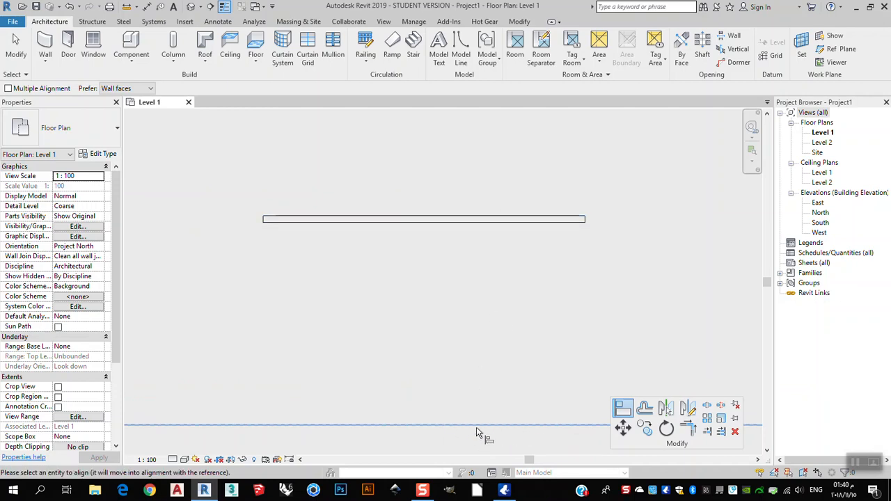
click(465, 219)
click(488, 222)
Lock the alignment between the horizontal wall and the floor's lower edge, and leave the Align command.
scroll(435, 274, down, 3)
scroll(448, 327, up, 2)
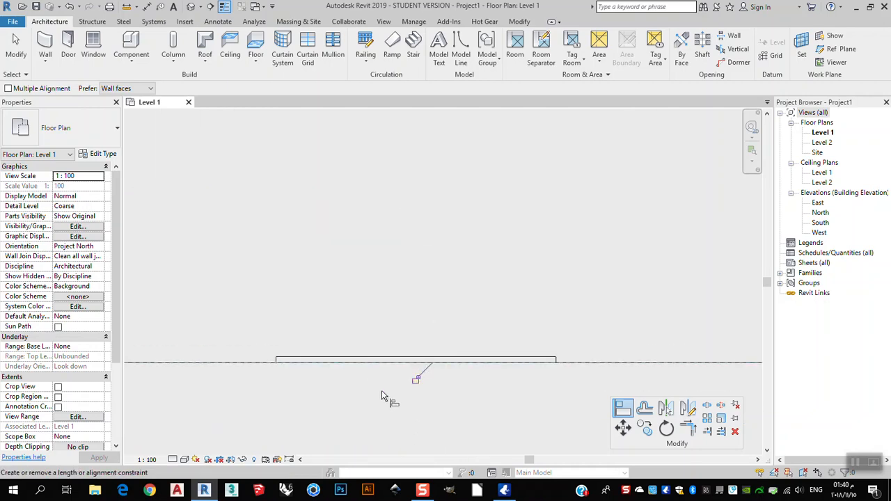
click(416, 382)
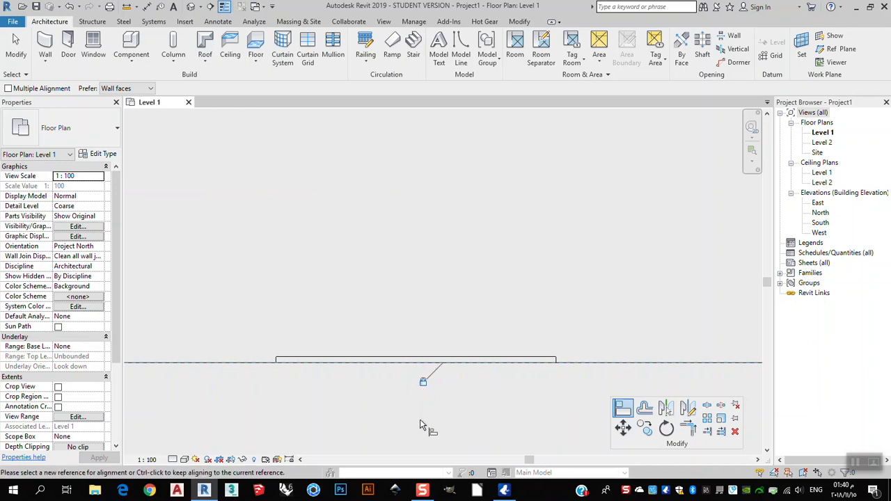
click(18, 58)
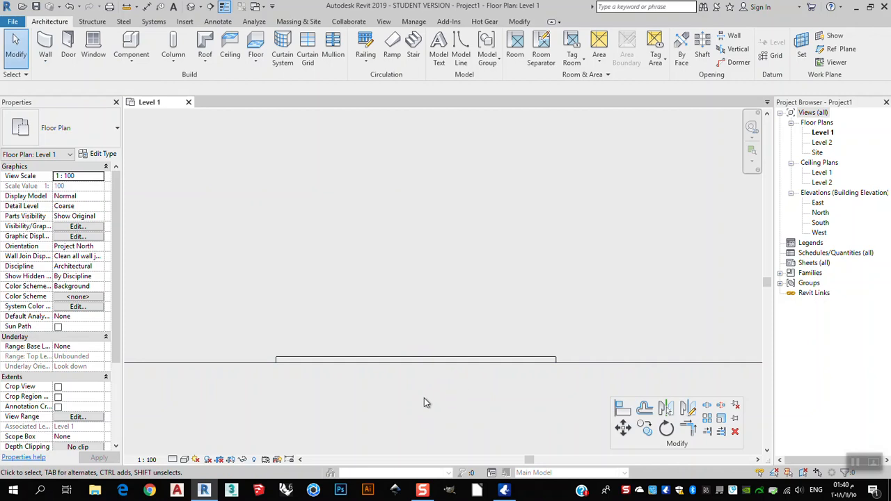
Move the locked horizontal wall slightly downward so the floor's lower edge follows it.
click(447, 360)
mouse_move(454, 361)
mouse_down()
mouse_move(446, 300)
mouse_move(452, 374)
mouse_up()
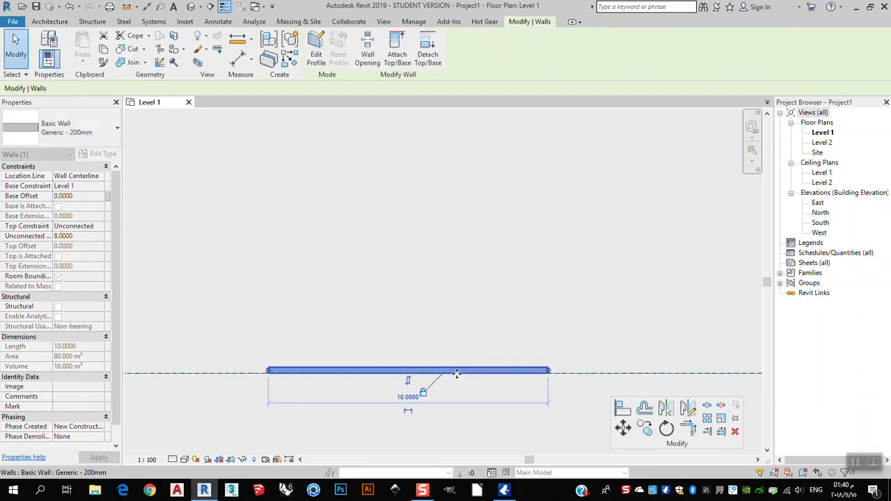
scroll(459, 348, down, 2)
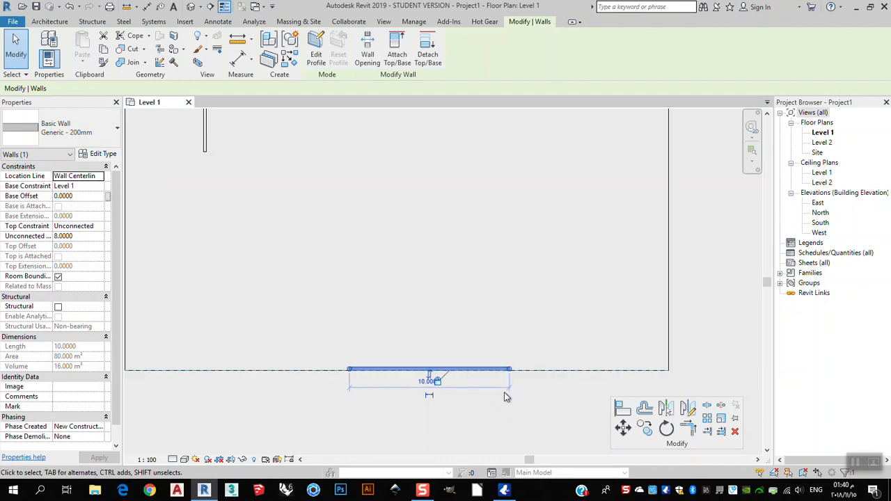
scroll(508, 384, up, 2)
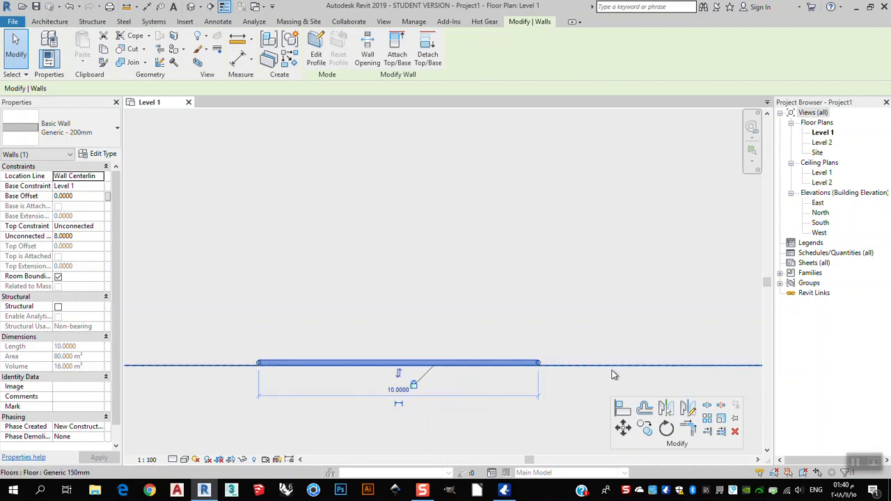
Move the locked horizontal wall along the floor's lower edge towards the floor's lower-left corner.
drag(466, 370, 451, 356)
scroll(525, 333, down, 4)
scroll(408, 366, up, 3)
scroll(434, 376, up, 3)
scroll(494, 378, down, 4)
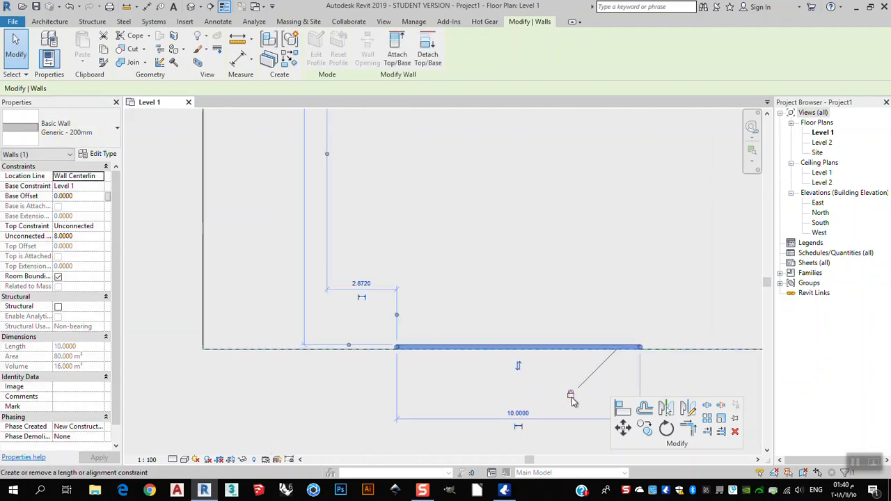
Check the alignment lock between the wall and the floor edge, then clear the selection and inspect where they meet.
click(571, 396)
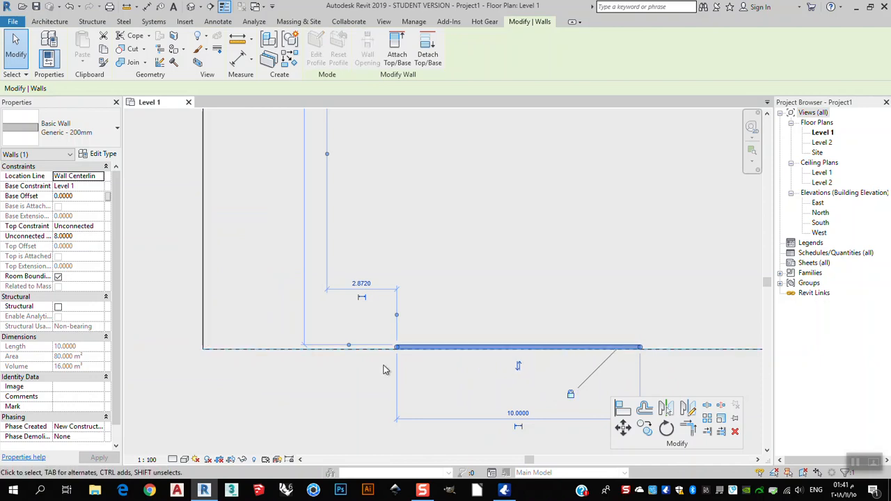
click(335, 383)
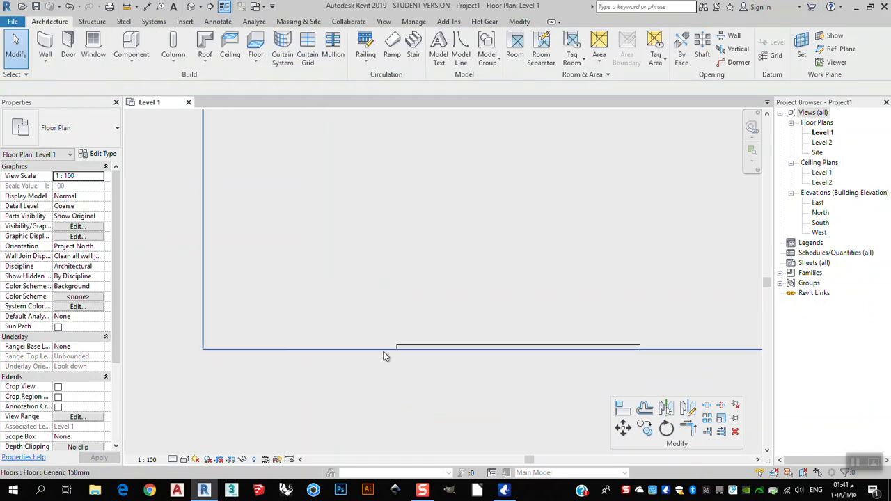
scroll(409, 348, up, 2)
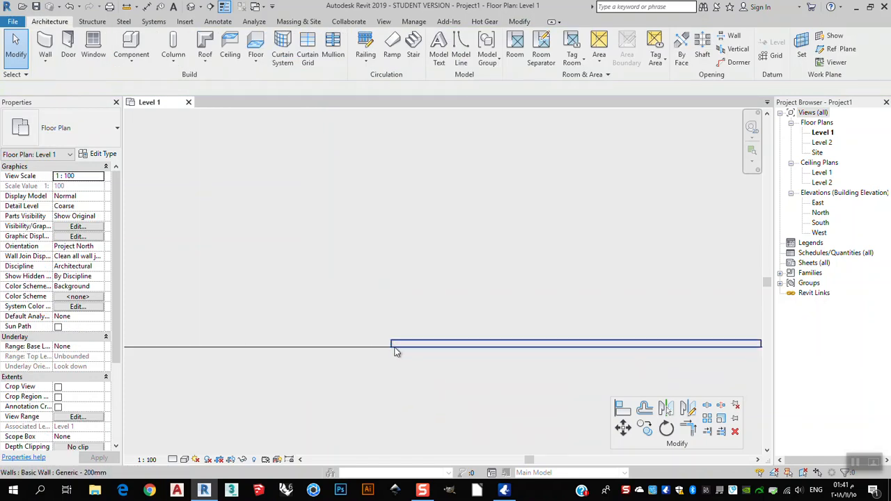
scroll(390, 347, down, 2)
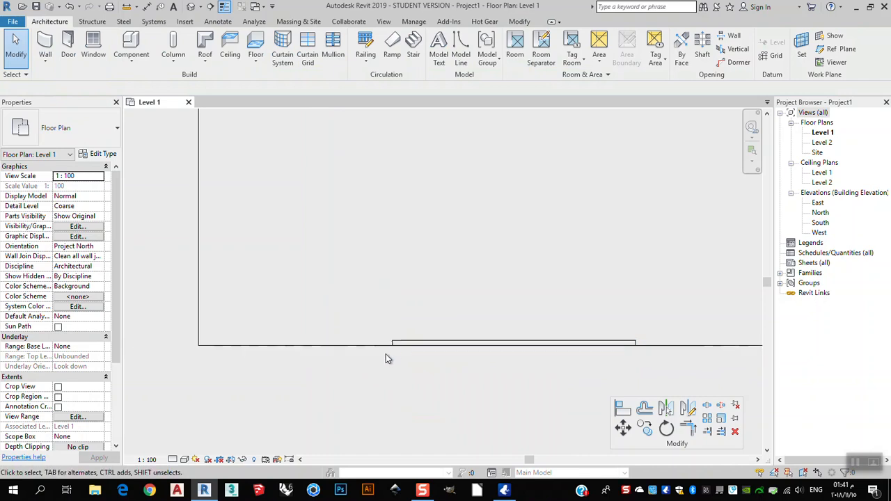
Align the horizontal wall's left end to the floor's left edge, lock the alignment and leave the Align command.
scroll(448, 355, down, 1)
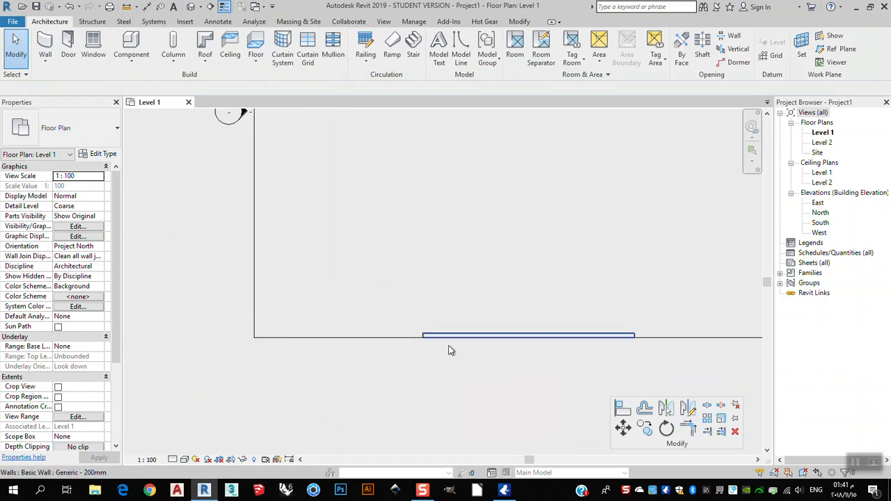
click(623, 409)
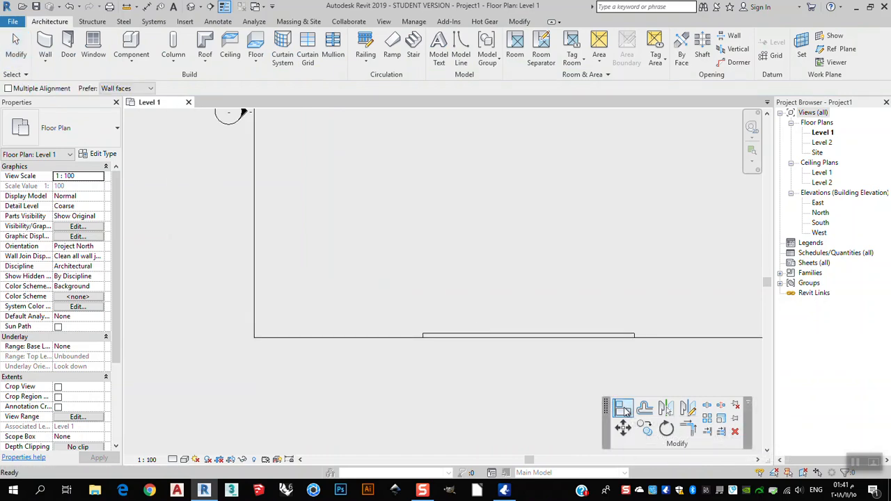
click(255, 330)
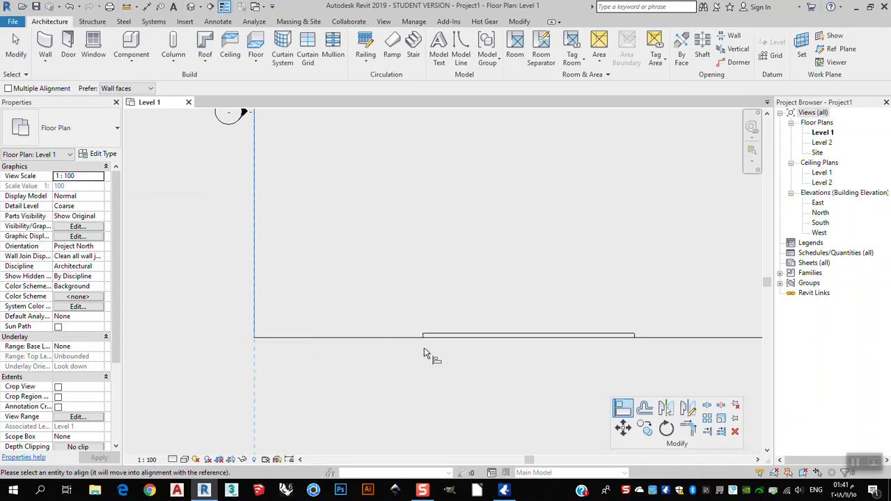
scroll(426, 341, up, 2)
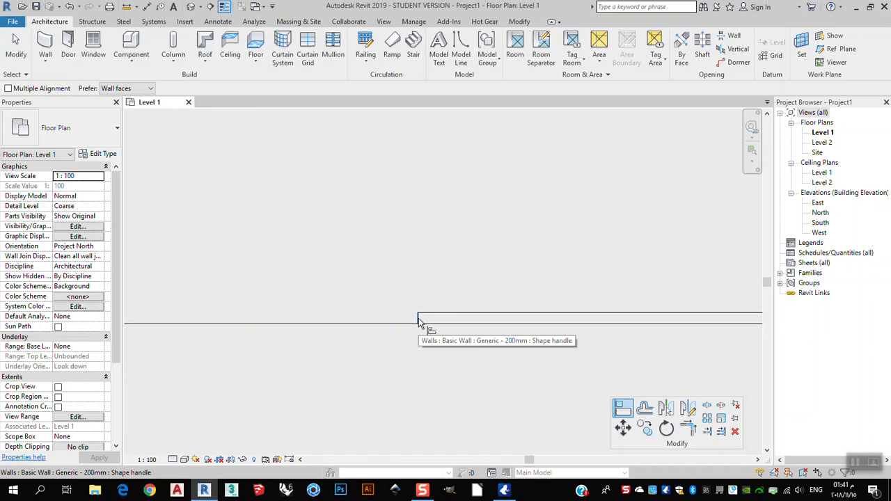
click(581, 331)
scroll(390, 355, down, 4)
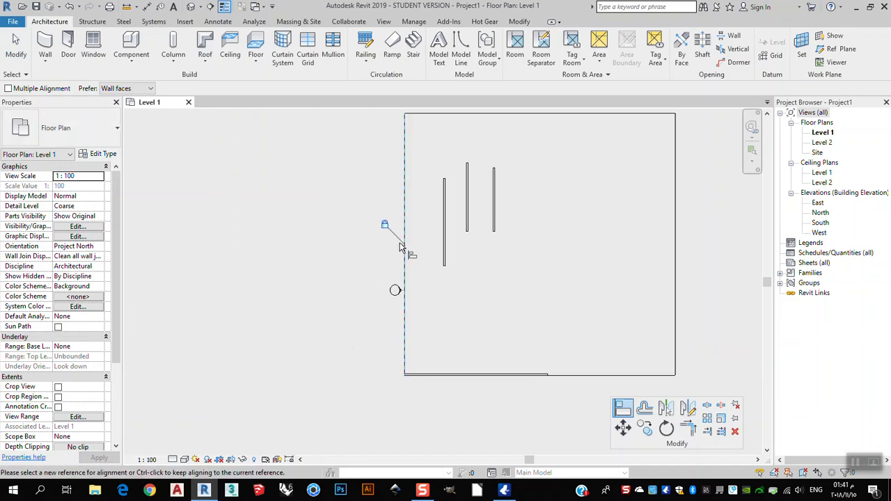
click(16, 45)
Move the locked horizontal wall upward so that the floor's lower edge follows it.
scroll(421, 375, up, 2)
click(477, 373)
drag(478, 373, 483, 306)
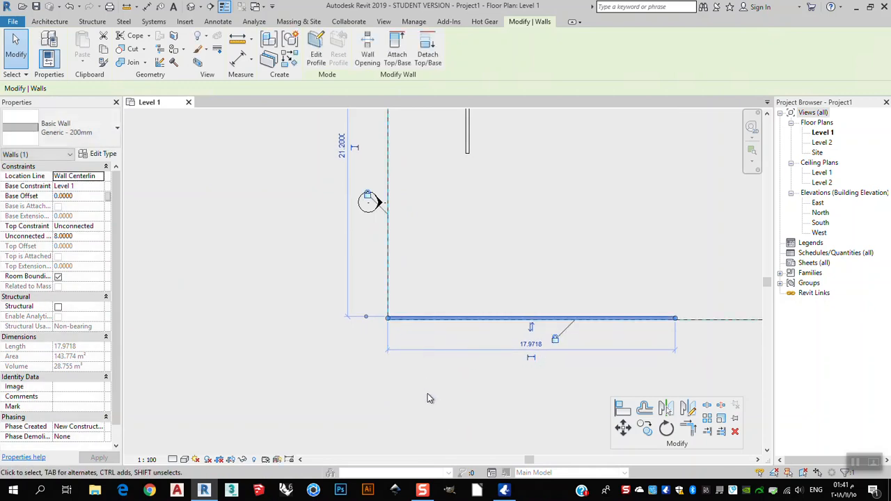
scroll(471, 368, down, 3)
scroll(539, 368, up, 2)
scroll(544, 353, down, 2)
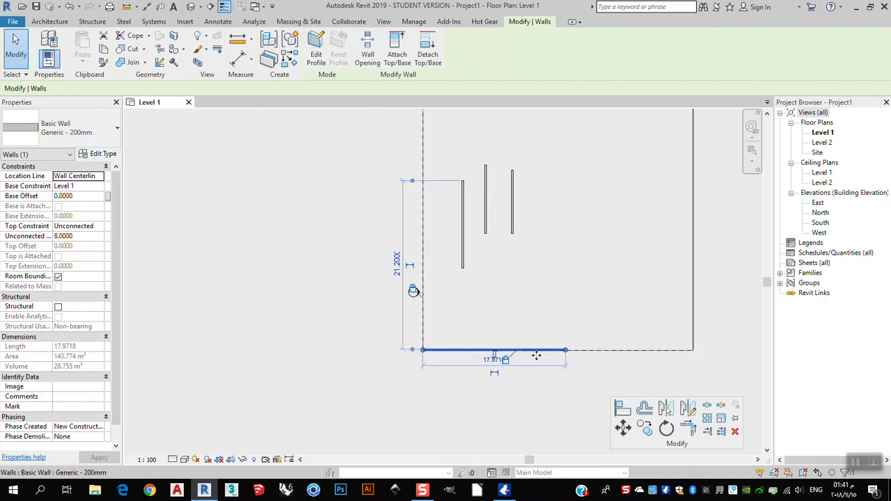
Shift the locked wall slightly downward at the floor's lower-left corner, making it about 18.4 m long, and clear the selection.
drag(536, 352, 500, 358)
scroll(624, 354, up, 3)
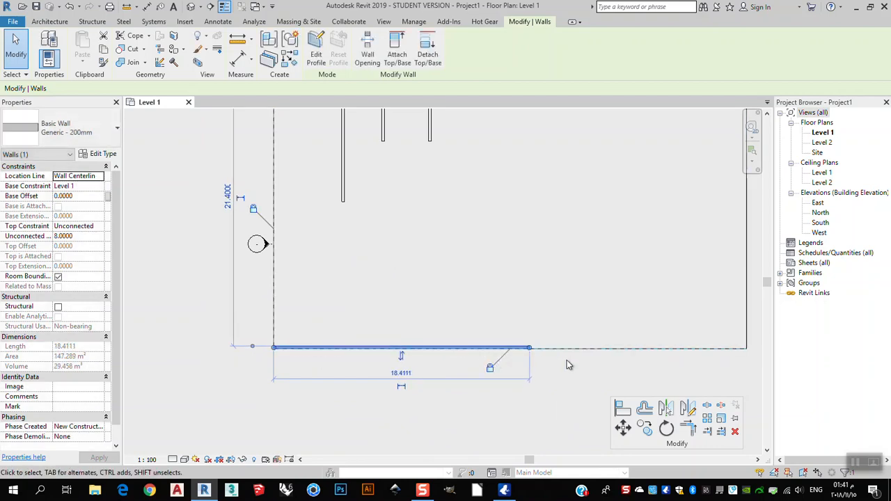
scroll(563, 372, down, 2)
scroll(575, 376, up, 1)
click(508, 345)
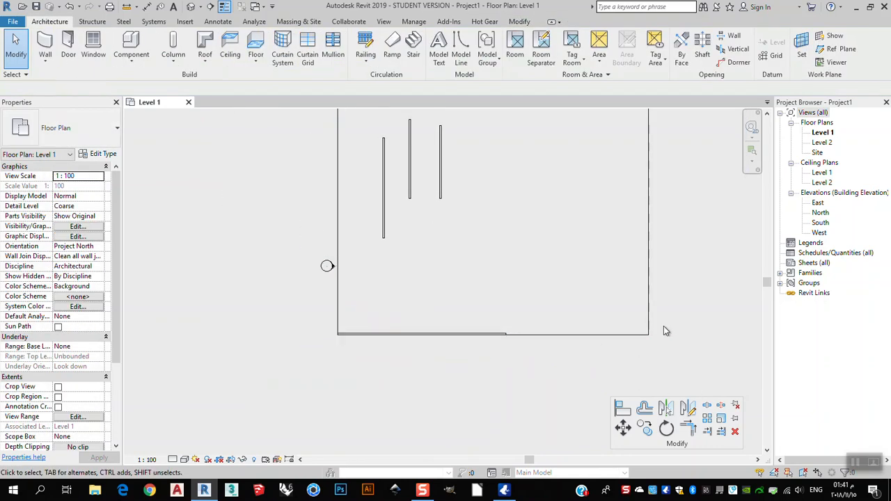
Align the horizontal wall's right end to the floor's right edge, lock the alignment and leave the Align command.
click(622, 409)
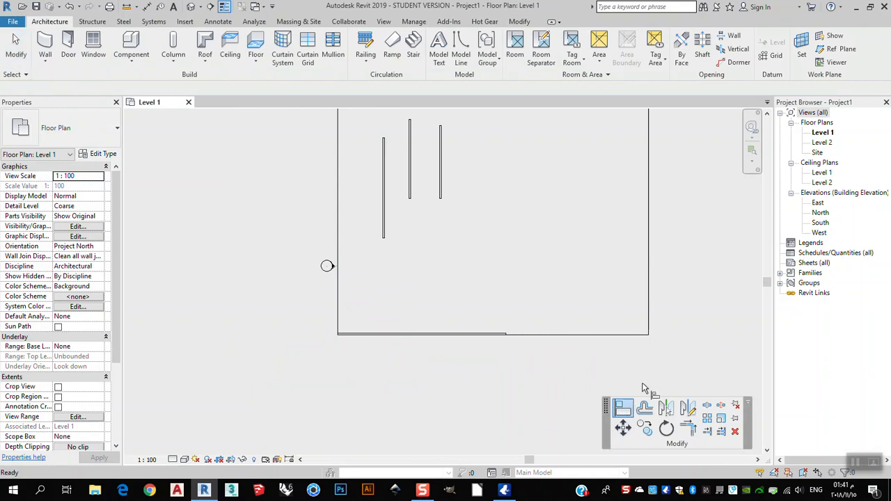
click(651, 332)
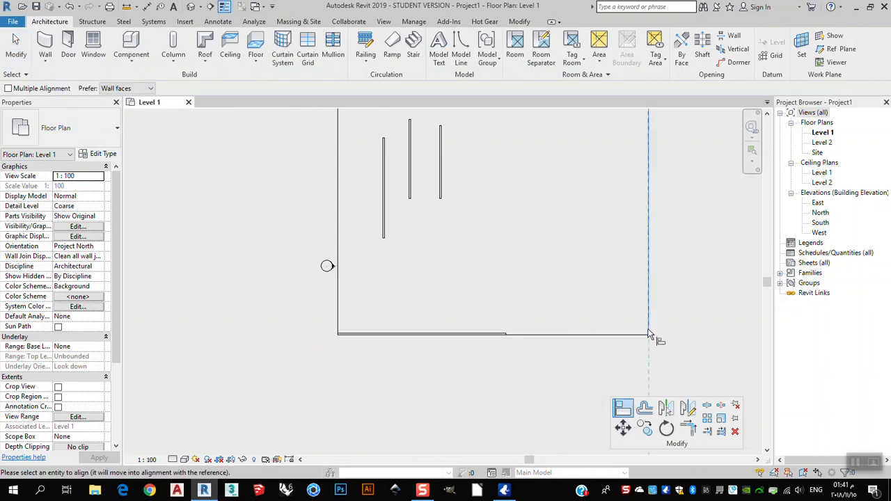
scroll(497, 332, up, 5)
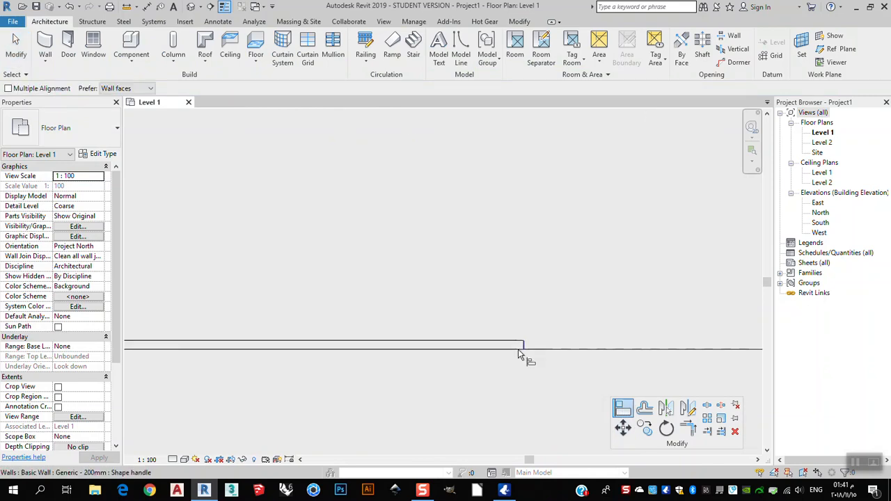
click(527, 345)
scroll(539, 358, down, 5)
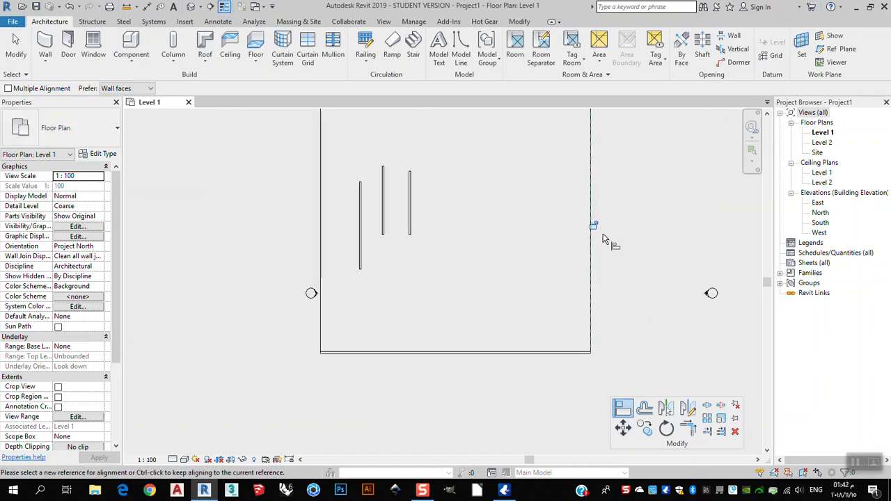
click(26, 62)
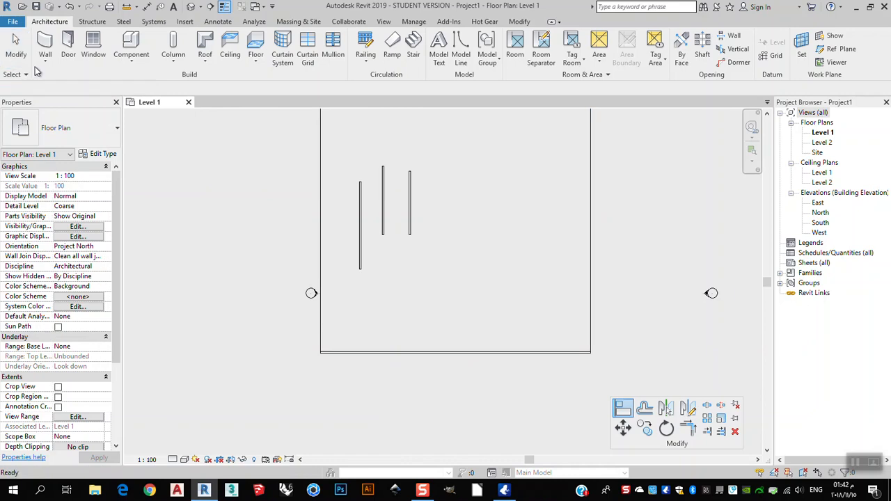
Move the full-width locked wall upward and back down with the floor's lower edge following, and clear the selection.
scroll(478, 356, up, 1)
click(478, 356)
mouse_move(479, 336)
mouse_down()
mouse_move(477, 350)
mouse_move(474, 281)
mouse_up()
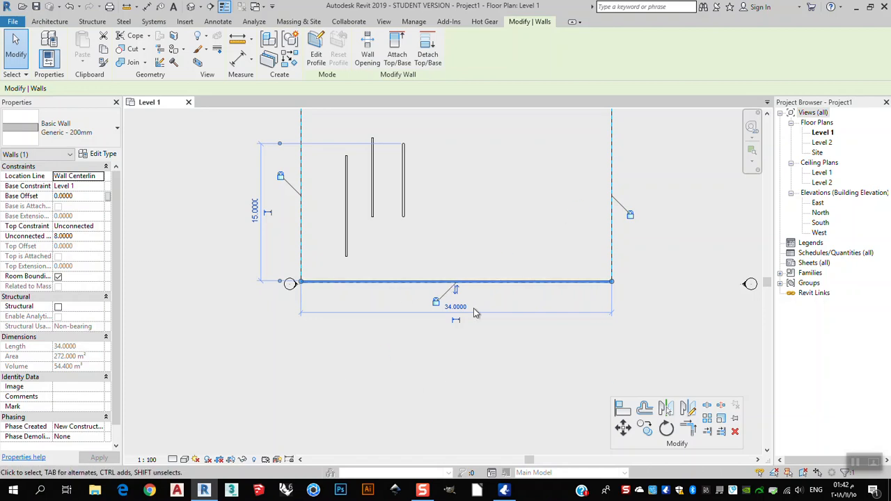
drag(489, 281, 503, 354)
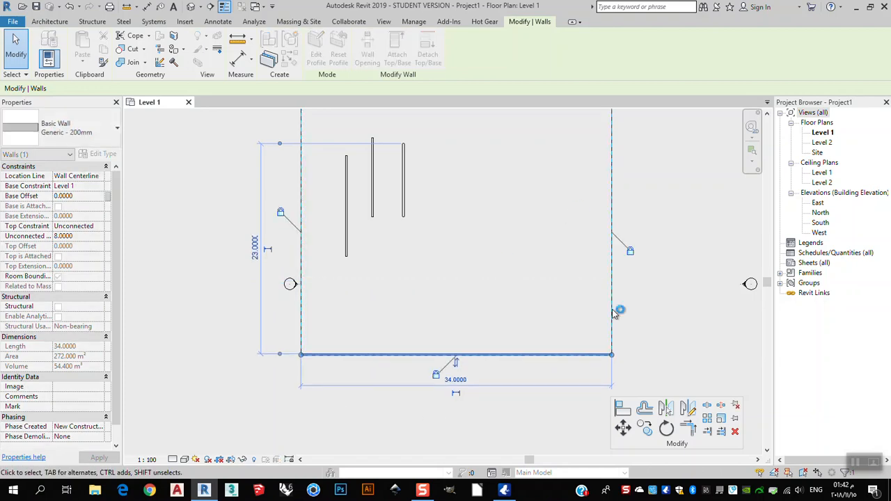
click(630, 328)
Unlock the alignments between the full-width horizontal wall and the floor's edges, and clear the selection.
click(548, 355)
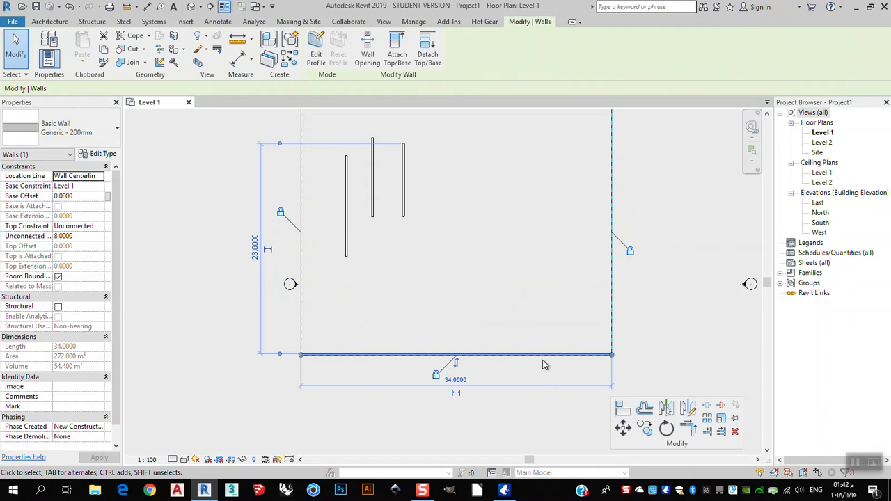
click(629, 252)
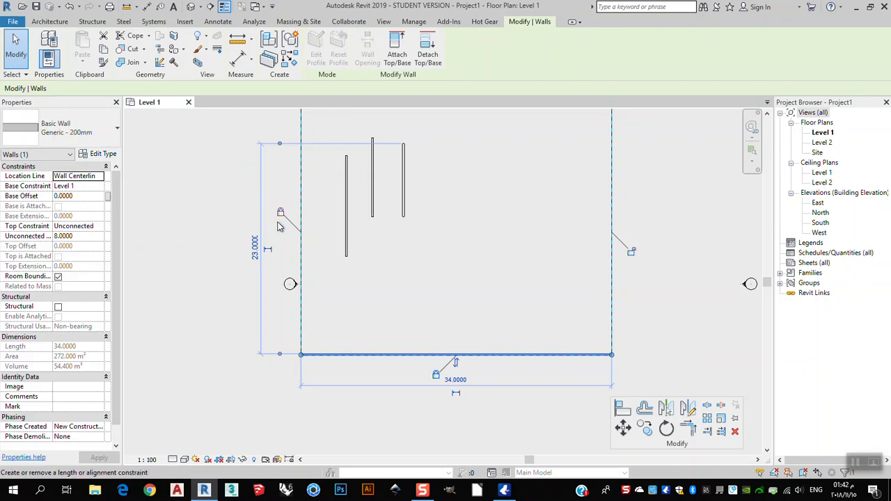
click(436, 376)
click(504, 446)
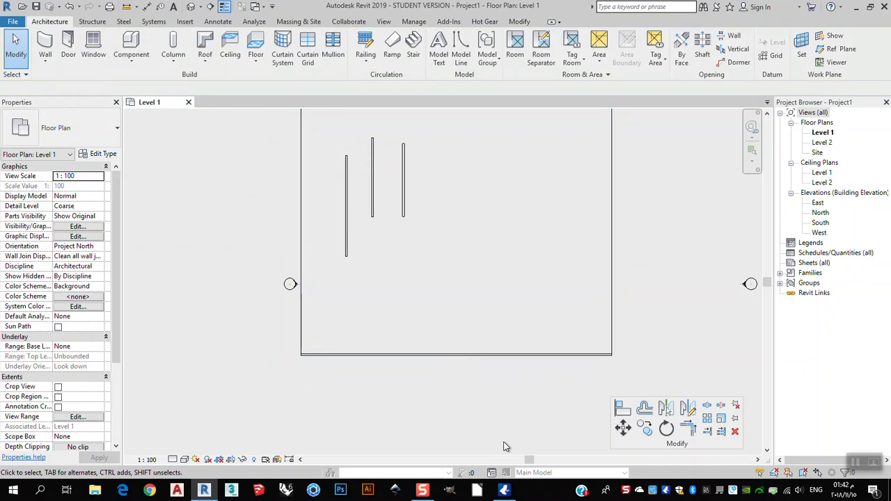
Move the unlocked horizontal wall up and to the left, away from the floor's lower edge, and clear the selection.
click(506, 357)
drag(502, 348, 418, 309)
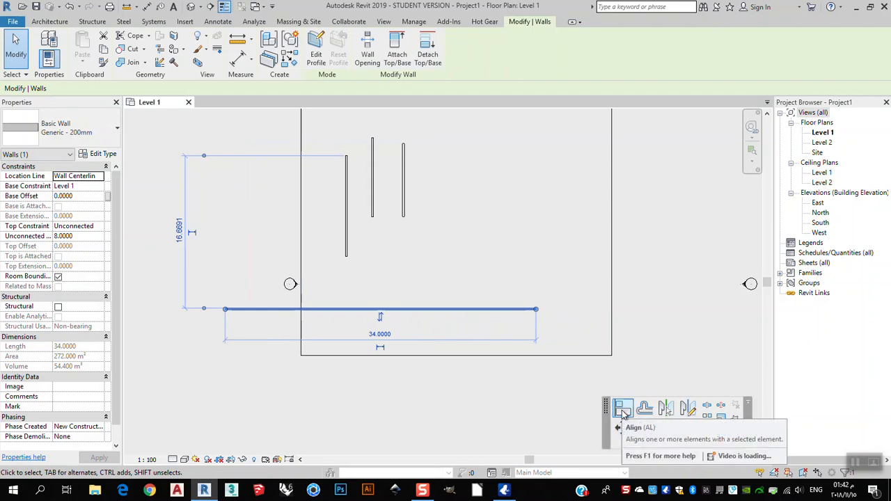
click(427, 394)
Spread out the three vertical walls: one across the floor's lower edge, one across its upper edge and one towards its middle.
scroll(399, 287, down, 3)
scroll(388, 241, up, 3)
click(353, 272)
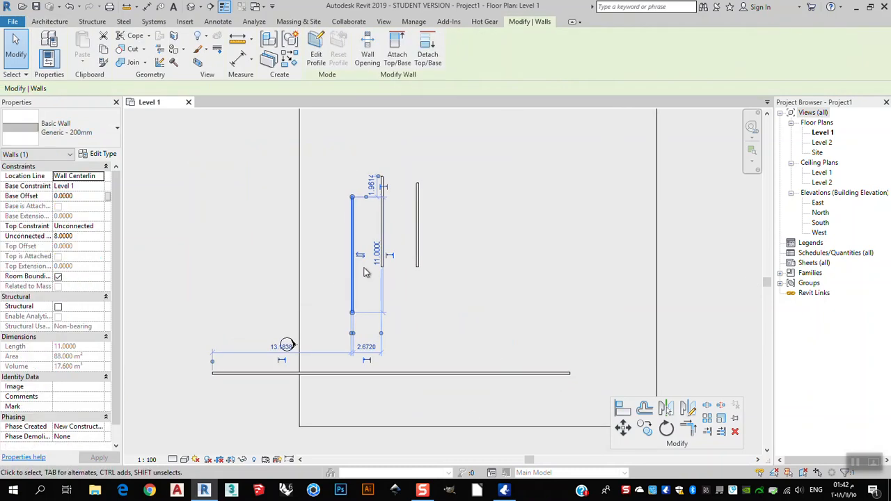
drag(356, 275, 355, 360)
drag(382, 239, 370, 185)
drag(421, 242, 515, 258)
drag(368, 178, 349, 128)
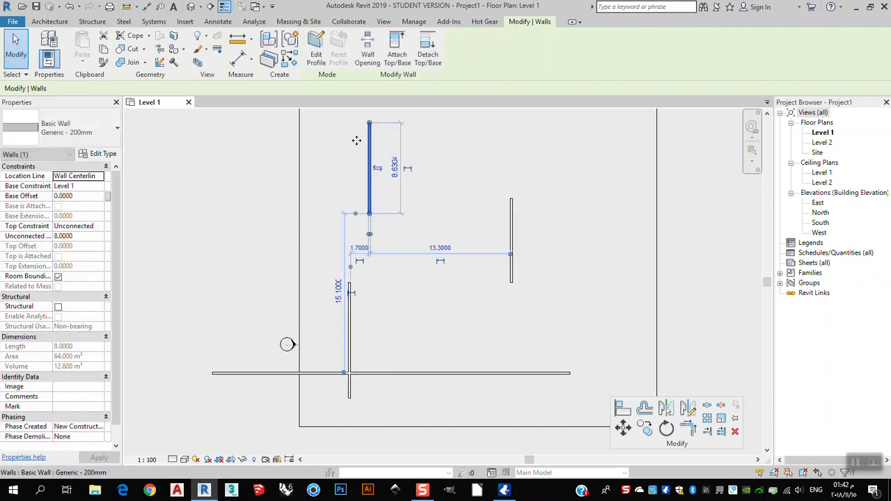
scroll(373, 316, down, 2)
drag(367, 334, 365, 387)
Delete the long horizontal wall.
click(591, 295)
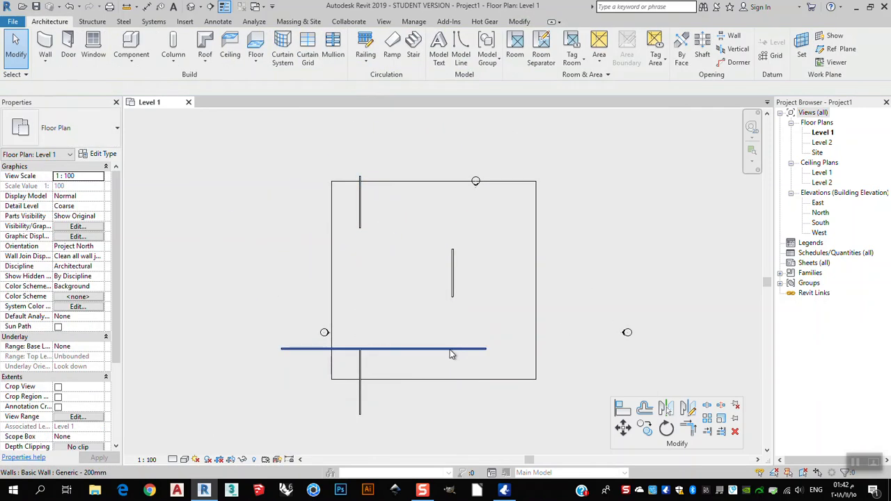
click(449, 350)
key(Delete)
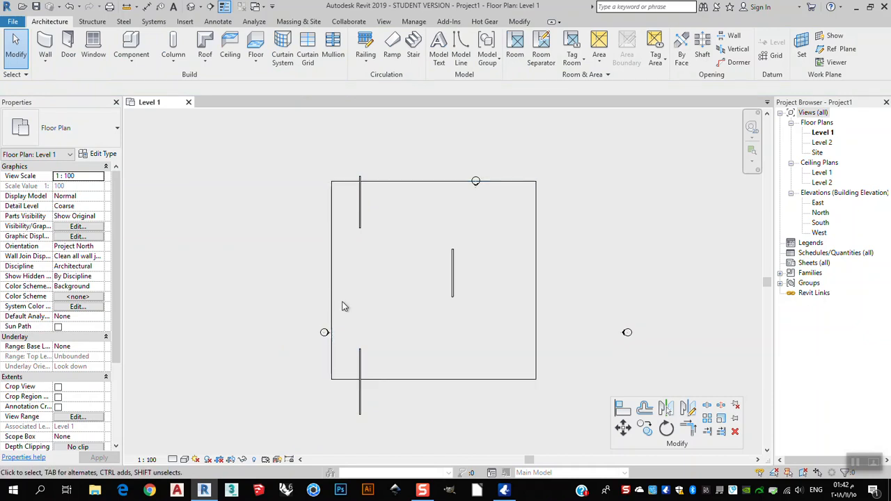
Align all three vertical walls to the floor's left edge using the Align tool with Multiple Alignment enabled.
click(623, 411)
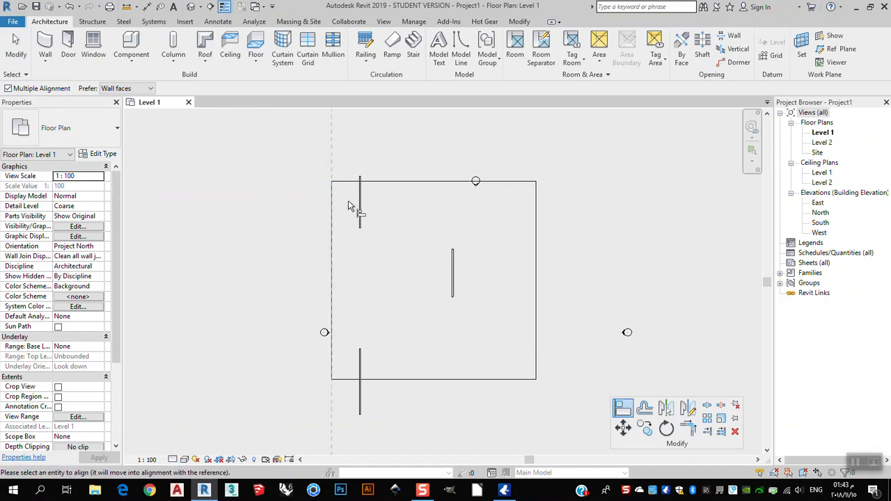
scroll(362, 216, up, 3)
click(363, 216)
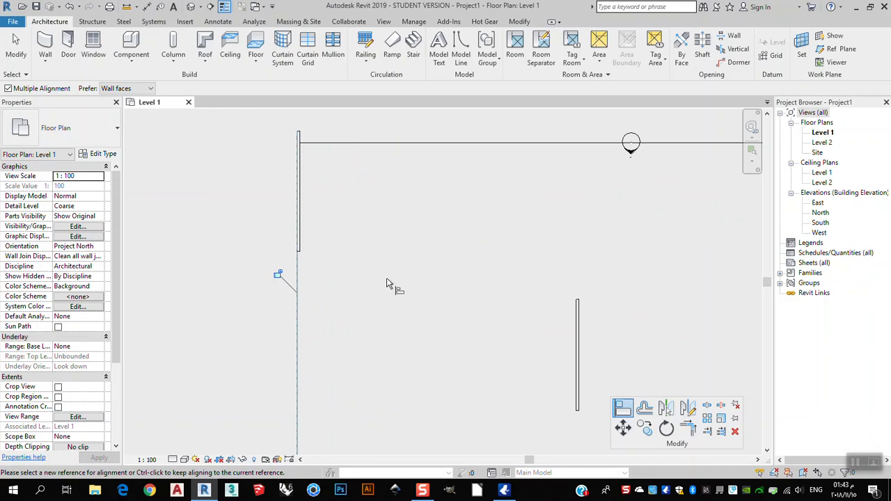
click(576, 348)
scroll(458, 202, down, 3)
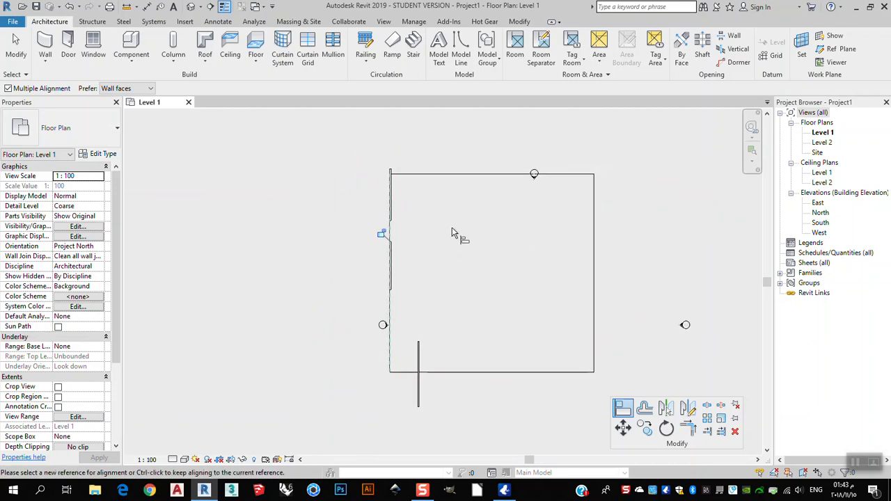
scroll(428, 373, up, 2)
click(415, 365)
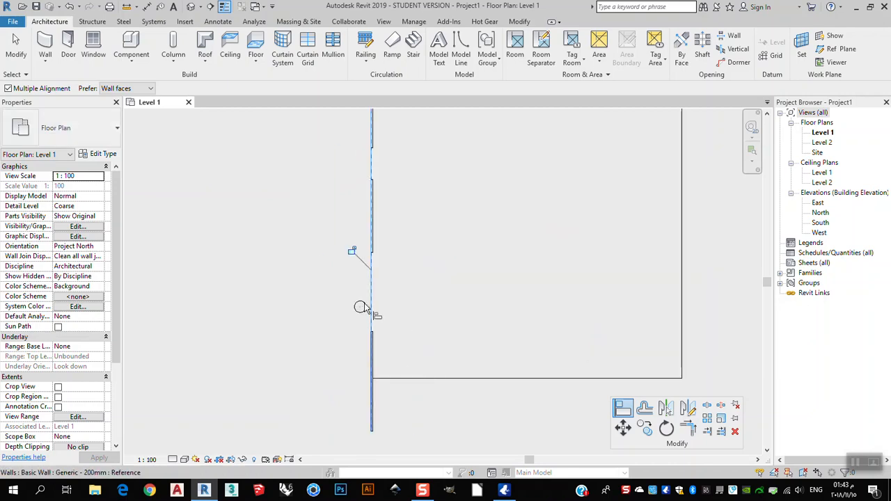
Lock the last aligned wall to the floor's left edge and leave the Align command.
scroll(392, 388, down, 2)
click(367, 297)
click(26, 47)
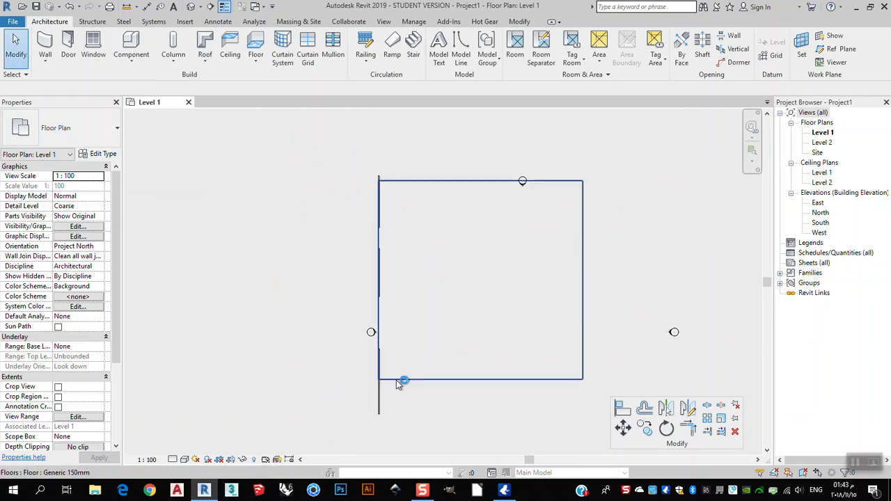
Move the locked lower wall about 3.6 m right with the floor and back in line with the other walls, and clear the selection.
mouse_move(393, 391)
mouse_down()
mouse_move(374, 398)
mouse_move(375, 407)
mouse_move(404, 399)
mouse_up()
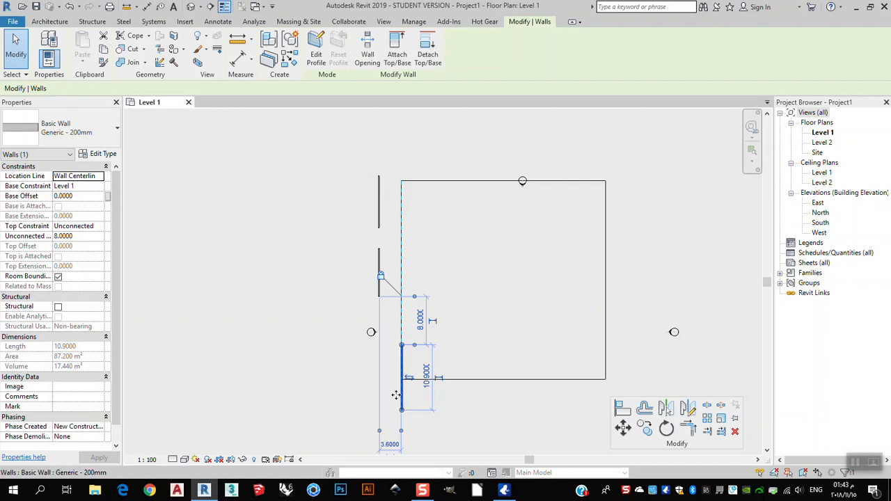
drag(400, 397, 381, 398)
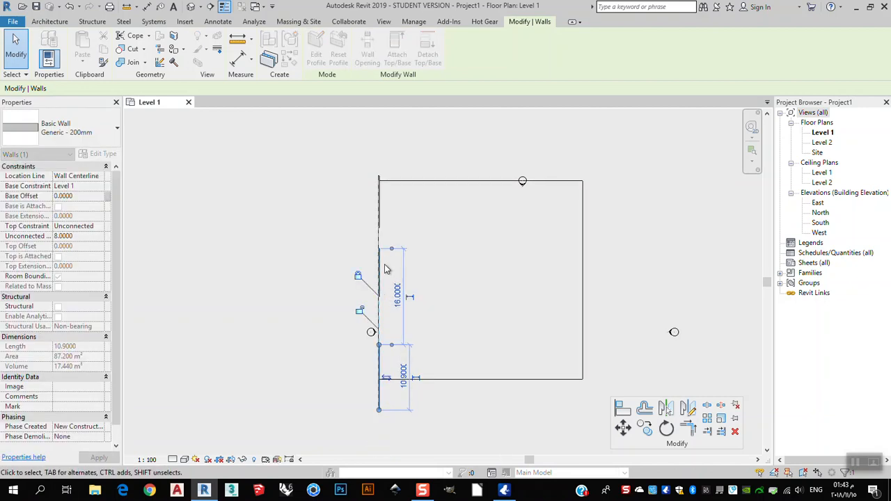
scroll(376, 281, up, 2)
click(330, 224)
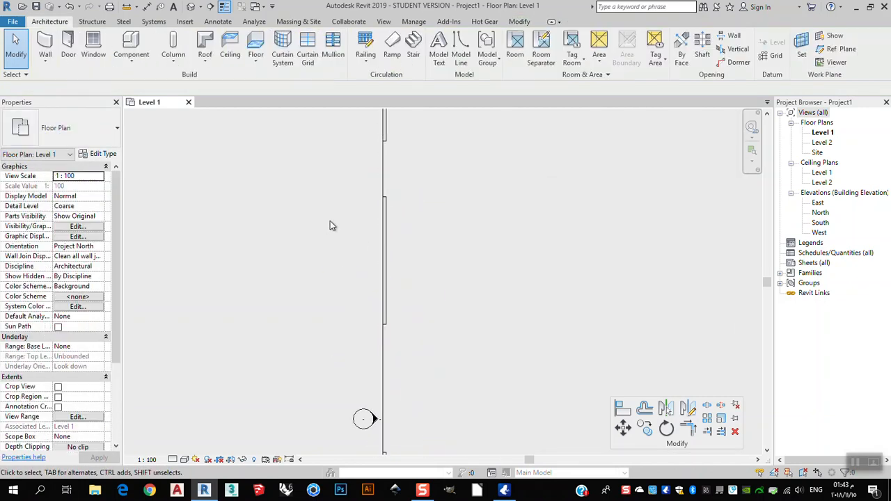
Move the unlocked middle vertical wall about 1.7 m to the right, off the floor's left edge.
click(388, 238)
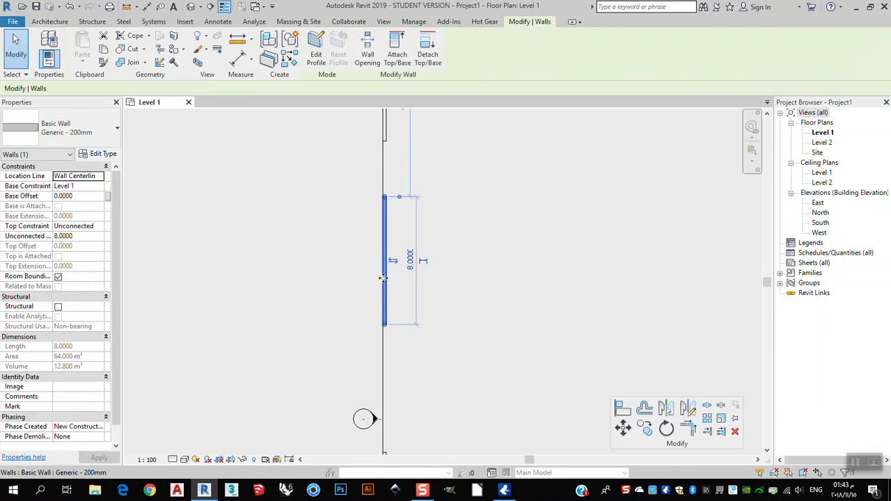
scroll(383, 283, down, 5)
scroll(383, 201, up, 2)
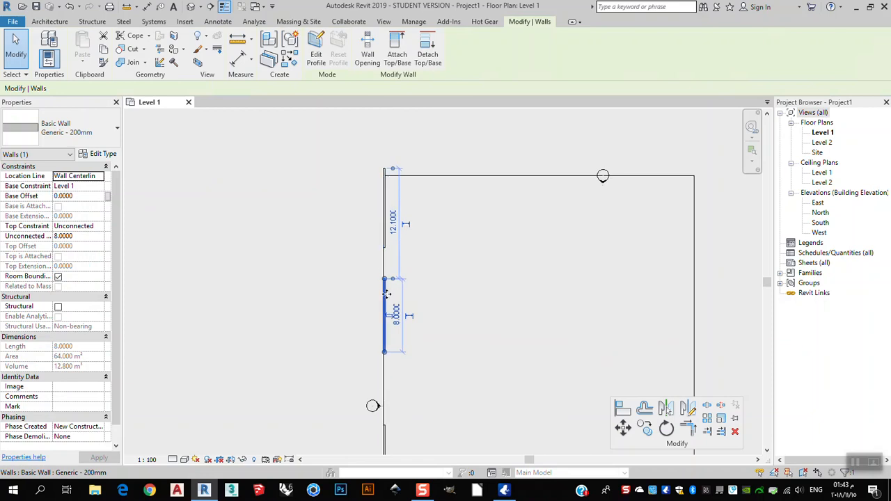
scroll(385, 320, up, 3)
drag(411, 322, 432, 322)
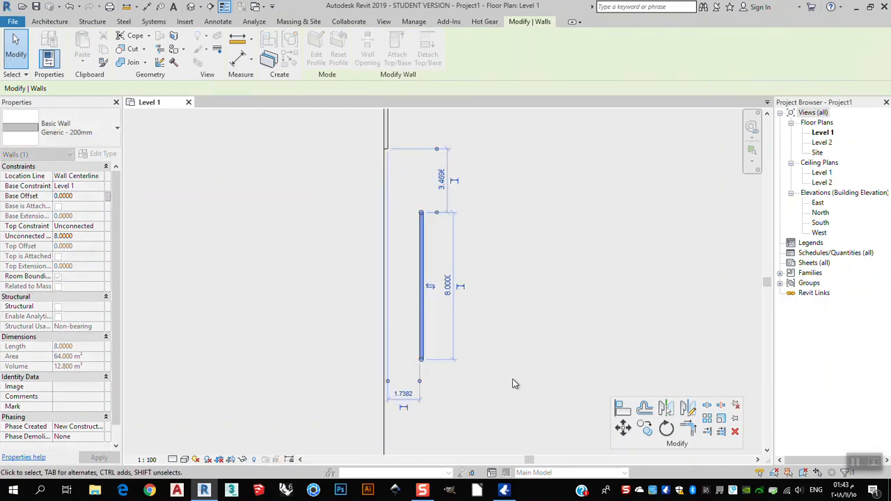
Align the middle vertical wall back to the floor's left edge using Multiple Alignment, lock the alignment, and leave the Align command.
click(328, 350)
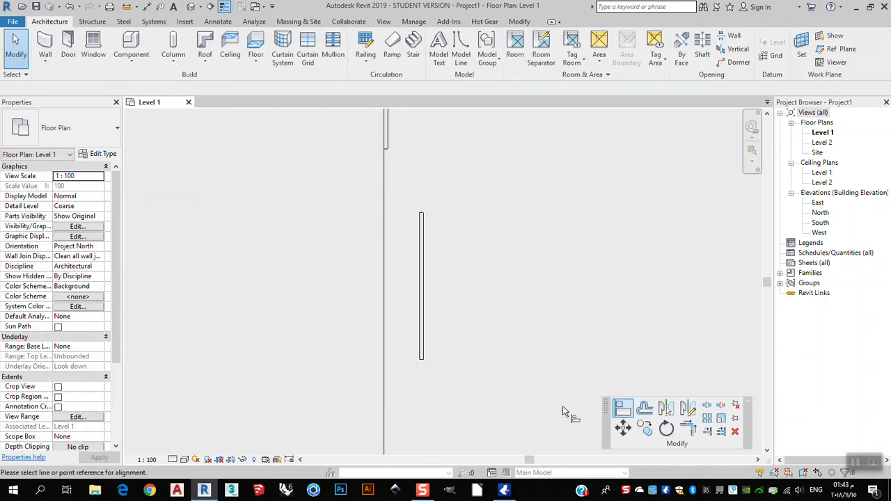
click(623, 409)
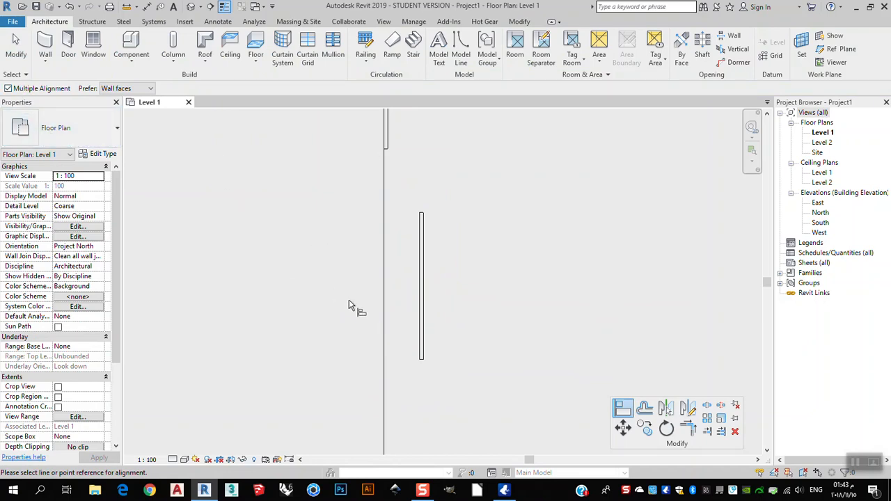
click(383, 306)
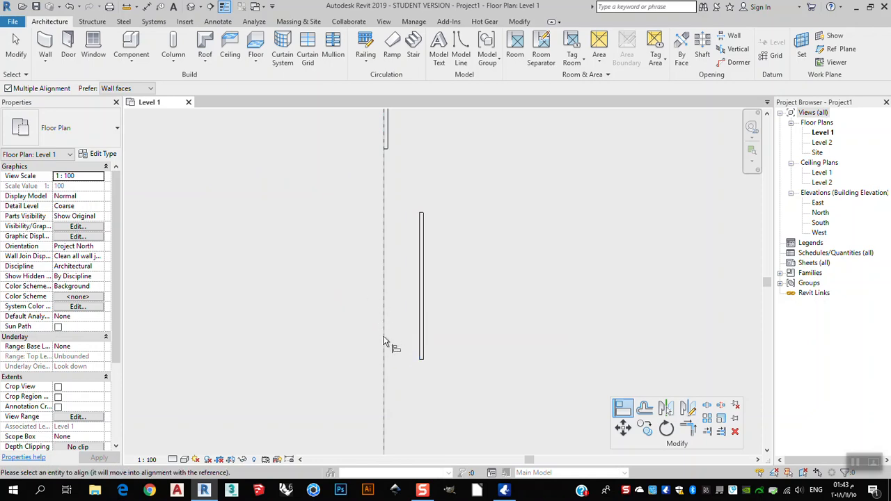
click(421, 318)
scroll(396, 216, up, 2)
click(395, 233)
click(392, 270)
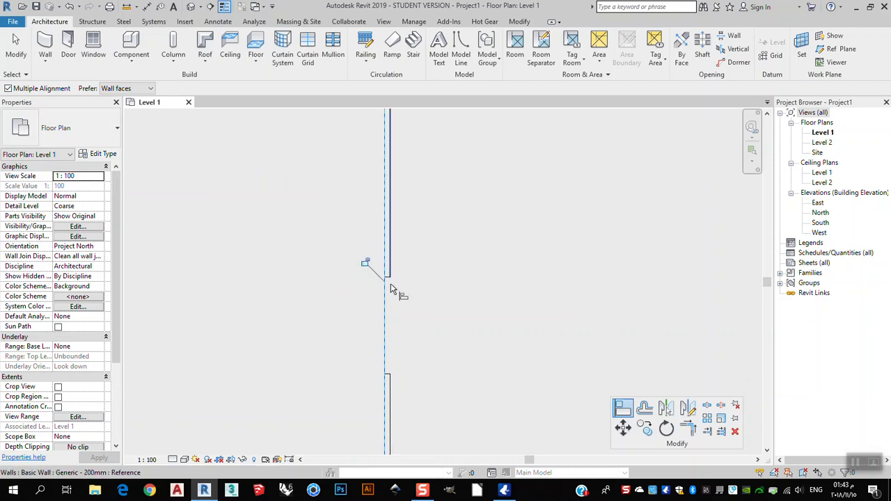
click(365, 262)
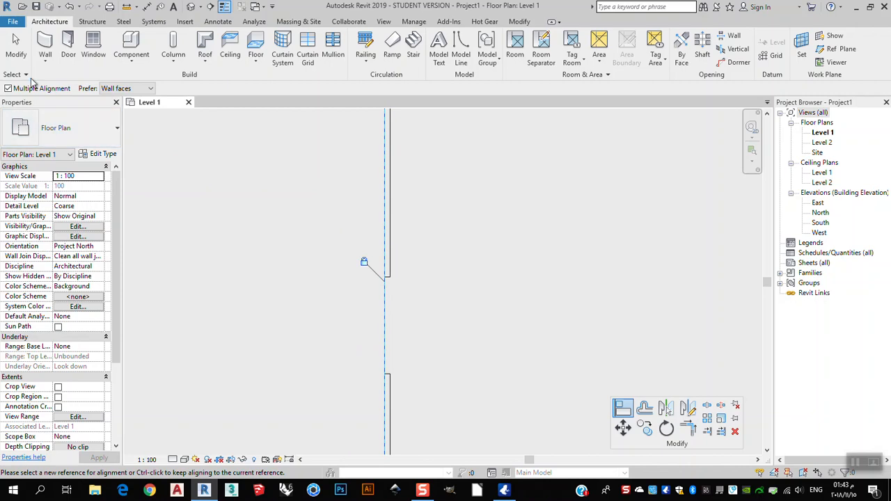
click(15, 48)
Move the unlocked upper vertical wall to the right, off the floor's left edge.
scroll(300, 355, down, 2)
scroll(308, 364, down, 1)
scroll(302, 390, up, 2)
click(301, 391)
mouse_move(301, 391)
mouse_down()
mouse_move(333, 393)
mouse_move(300, 395)
mouse_up()
scroll(280, 216, down, 2)
key(Escape)
click(302, 198)
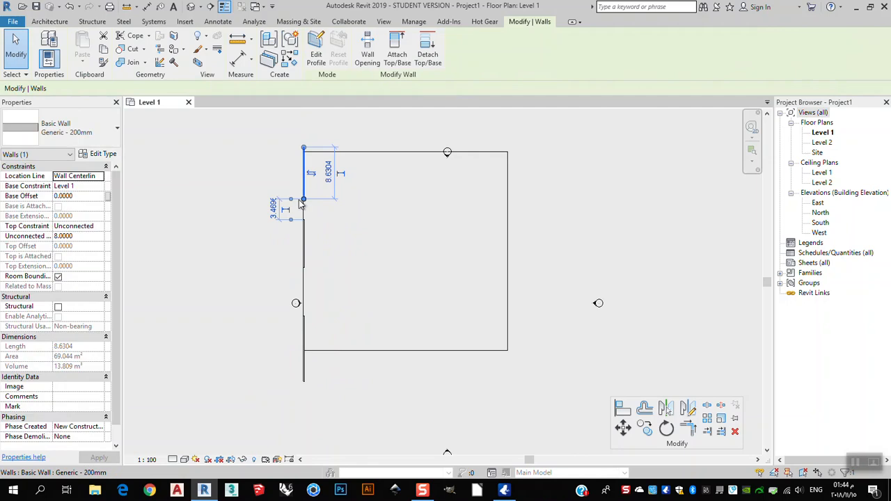
drag(305, 185, 344, 186)
Move the locked middle wall right together with the floor, then unlock it and move it inside the floor on its own.
click(304, 259)
drag(304, 247, 361, 250)
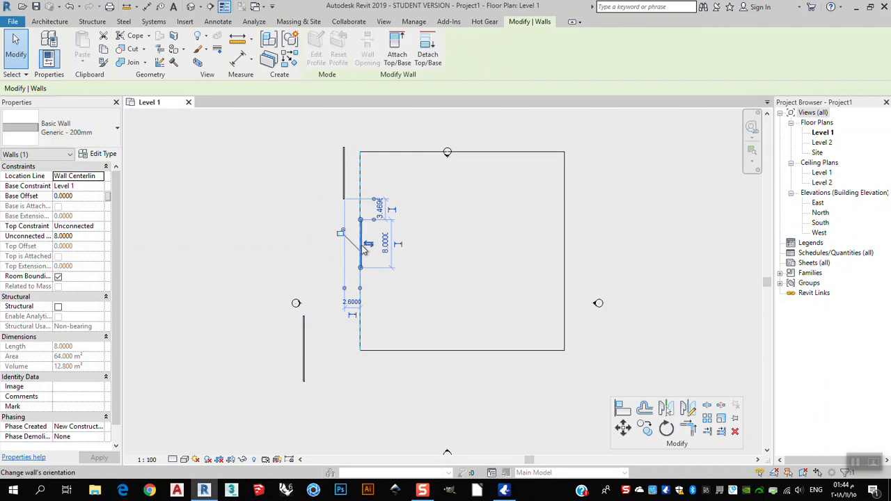
drag(367, 258, 423, 260)
click(360, 290)
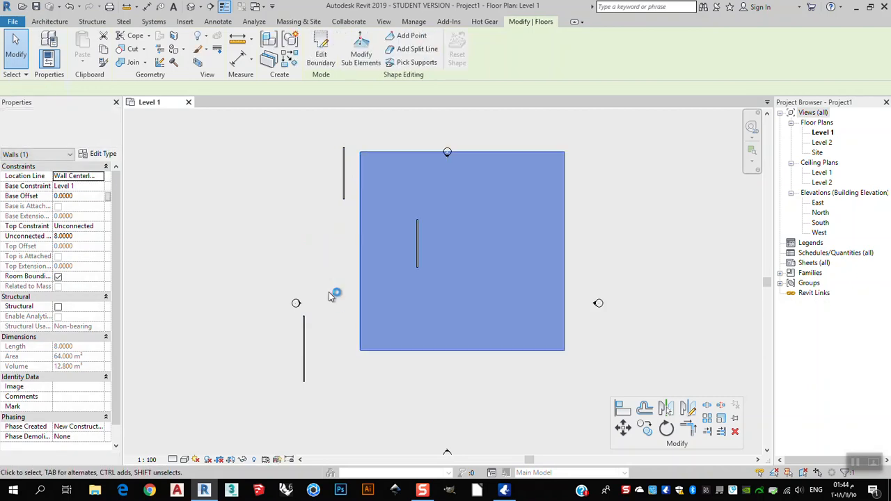
scroll(337, 317, down, 2)
click(412, 347)
scroll(500, 373, up, 2)
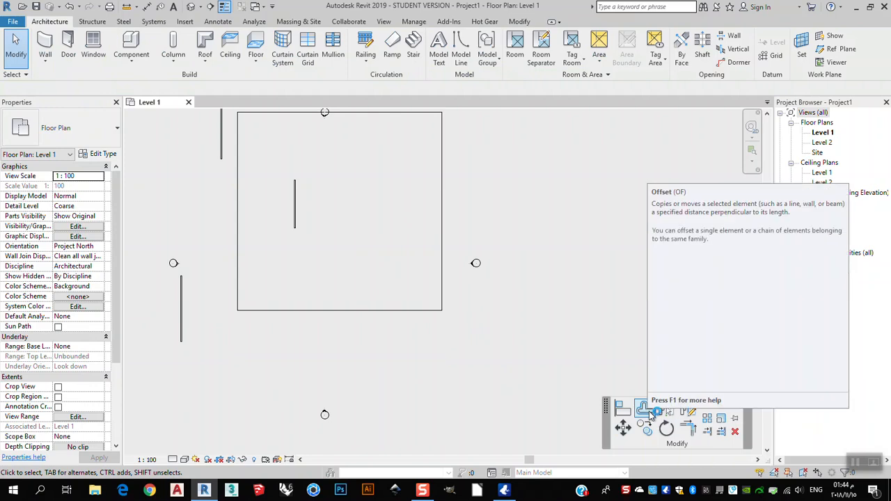
Offset a copy of the middle wall 1.6 m to its right using the Numerical option with Copy enabled.
scroll(536, 276, down, 5)
scroll(410, 218, up, 4)
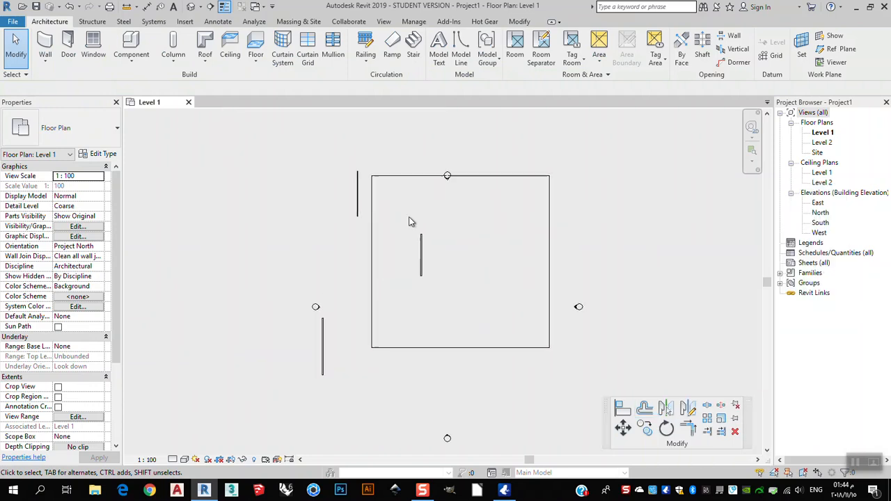
scroll(467, 267, up, 3)
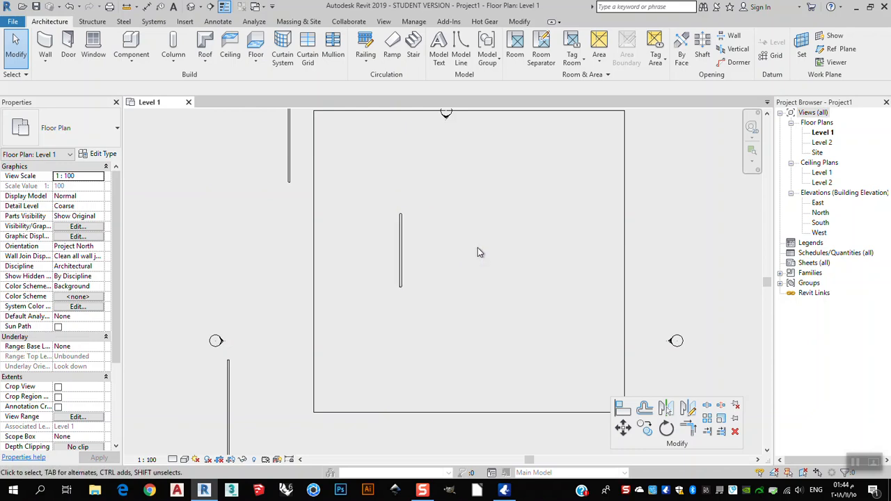
click(645, 409)
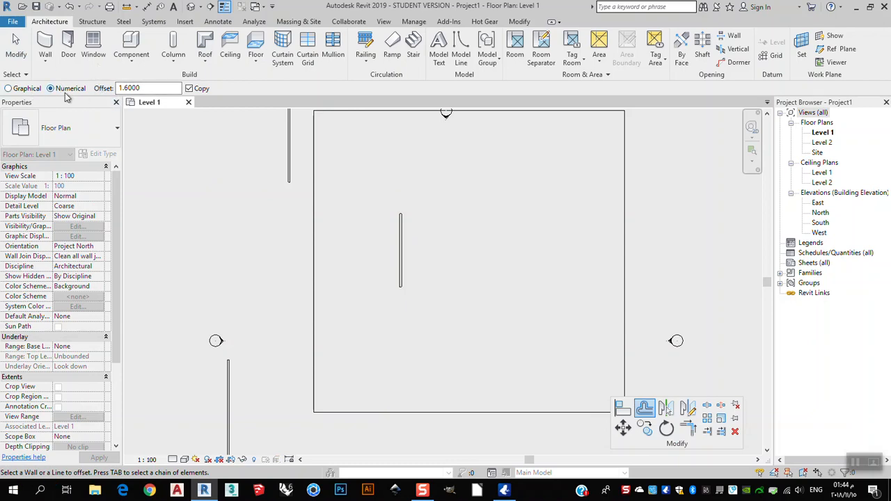
click(153, 87)
drag(149, 88, 120, 89)
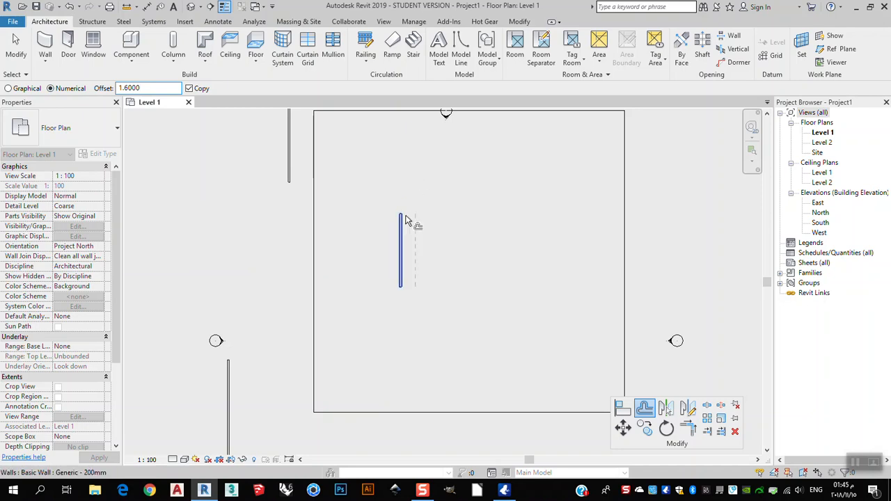
click(403, 259)
scroll(409, 229, up, 5)
middle_drag(411, 199, 385, 342)
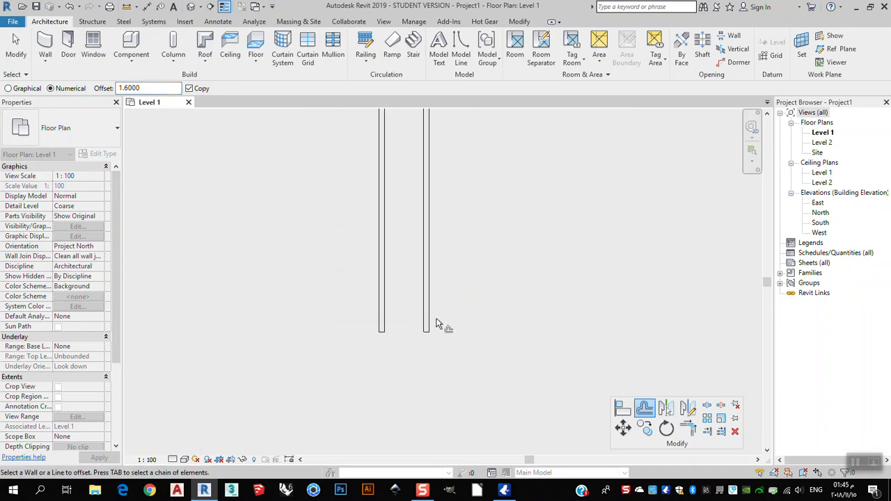
scroll(452, 216, down, 2)
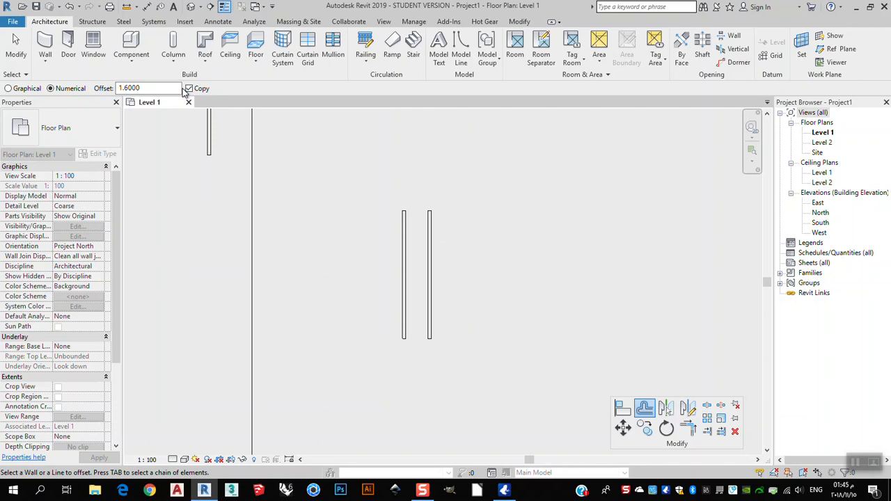
Without Copy, offset the new wall 1.6 m right three times and left once, then enable Copy and offset a copy 1.6 m left.
scroll(432, 276, up, 2)
click(434, 284)
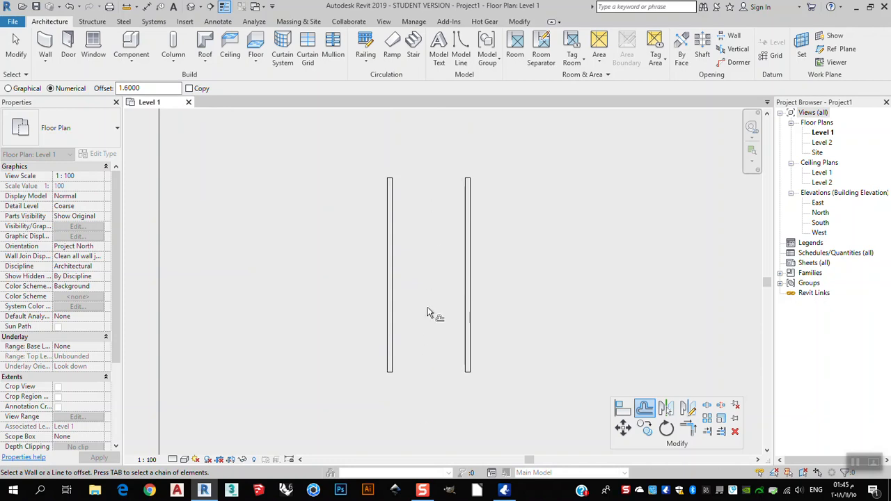
click(473, 282)
click(510, 279)
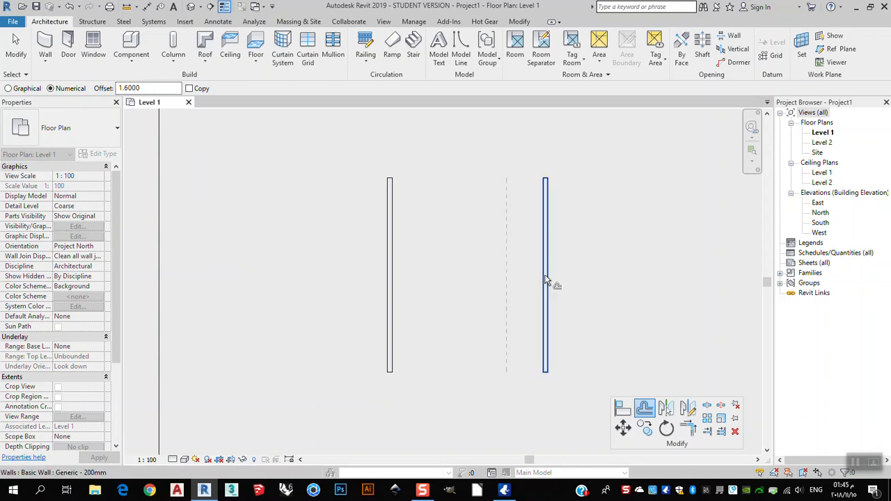
click(545, 280)
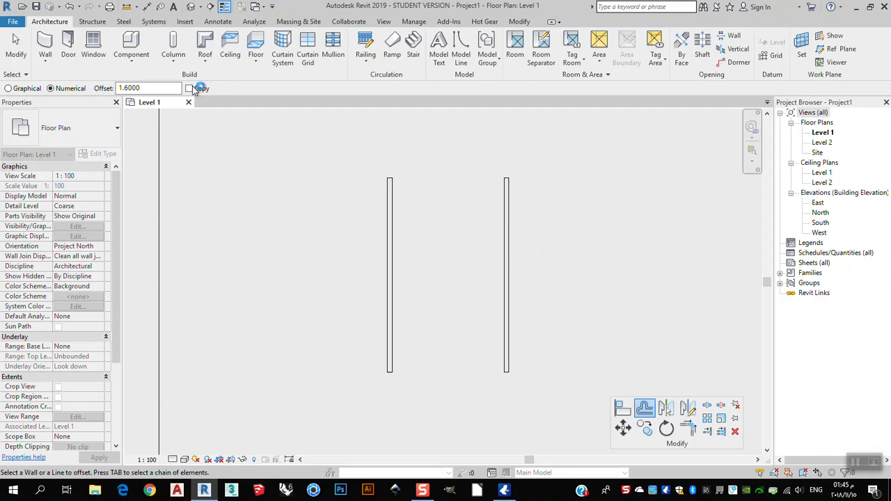
click(503, 301)
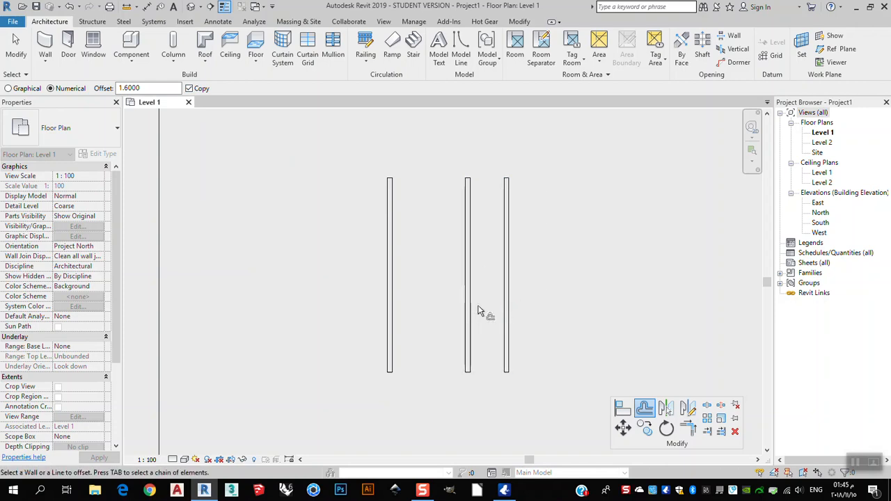
Offset a copy of the leftmost wall inside the floor 1.5 m to its left using the Graphical option.
click(8, 89)
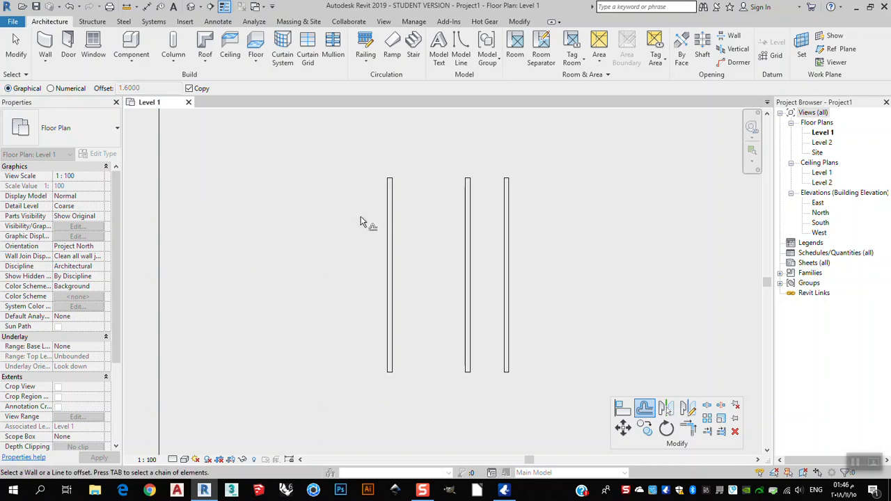
click(391, 268)
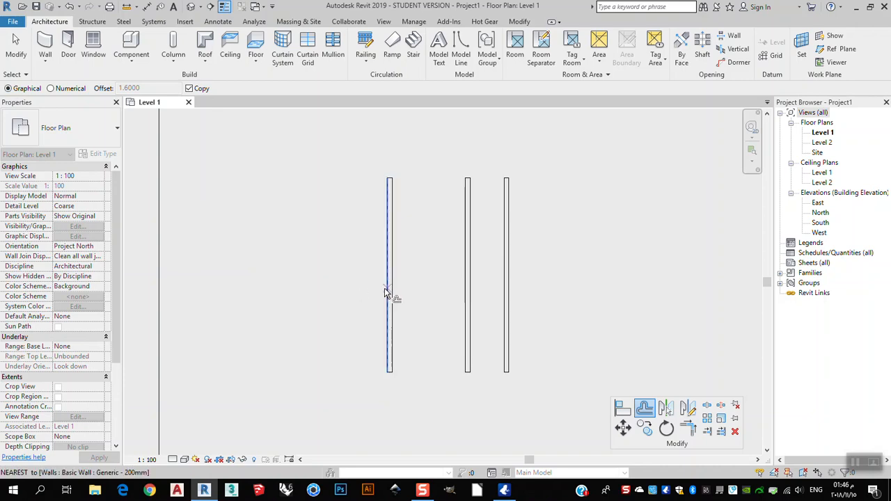
click(354, 289)
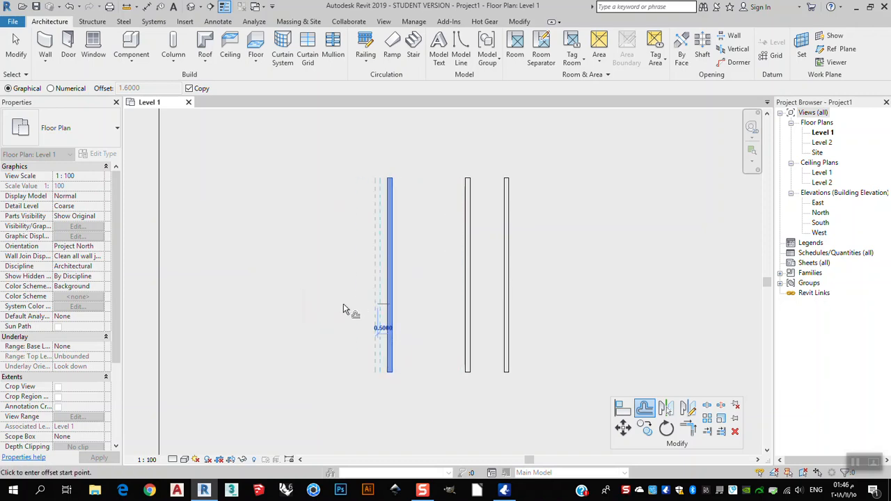
scroll(343, 304, up, 3)
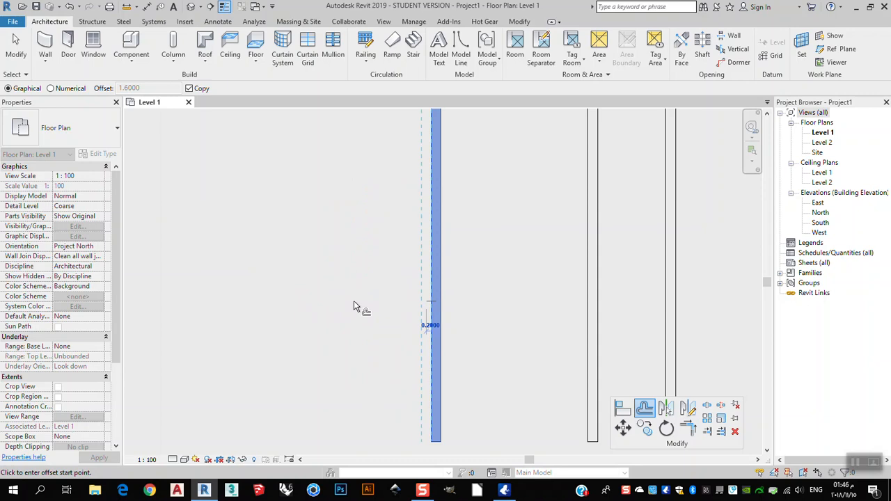
click(293, 299)
scroll(300, 298, down, 3)
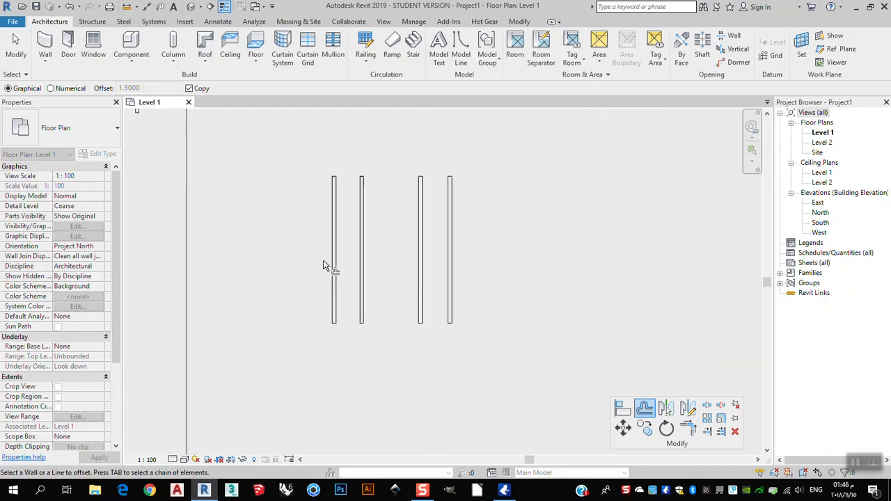
Offset a copy of the rightmost wall inside the floor 2 m to its right using the Graphical option.
click(453, 253)
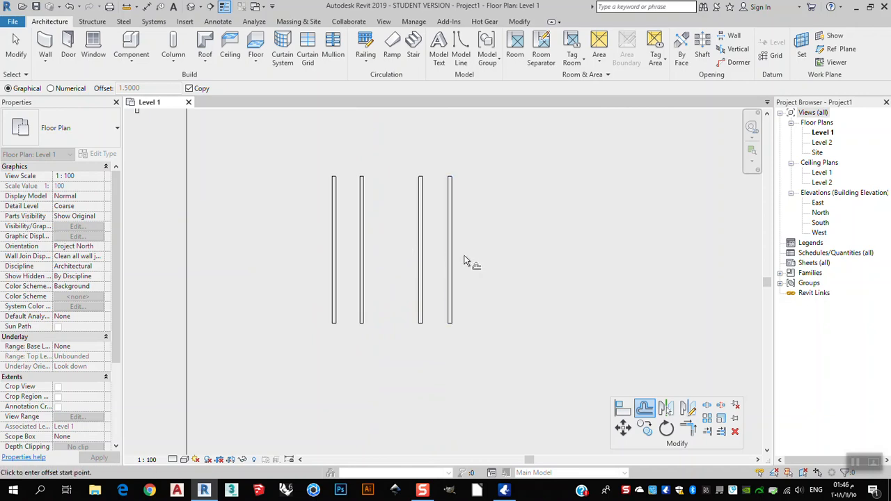
click(454, 255)
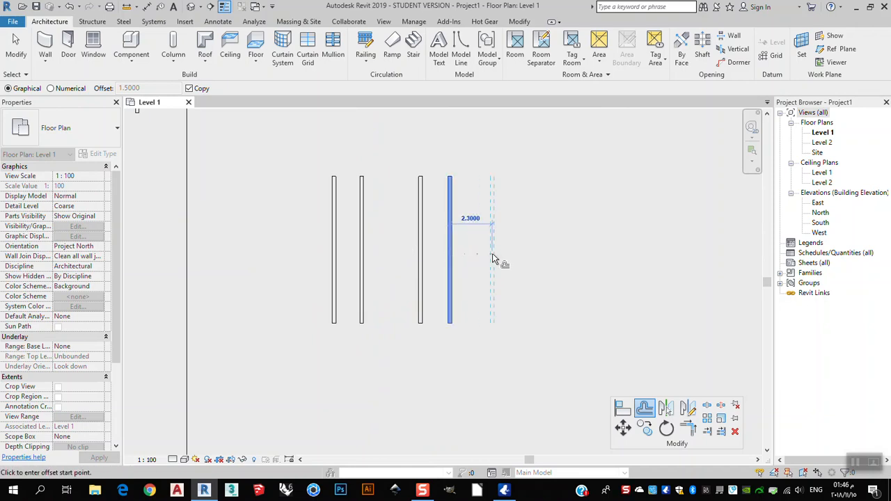
scroll(480, 256, up, 2)
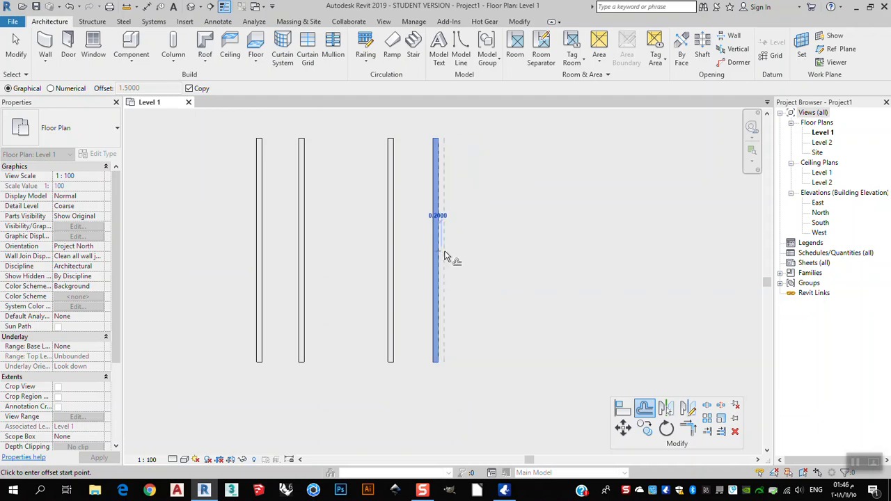
click(496, 257)
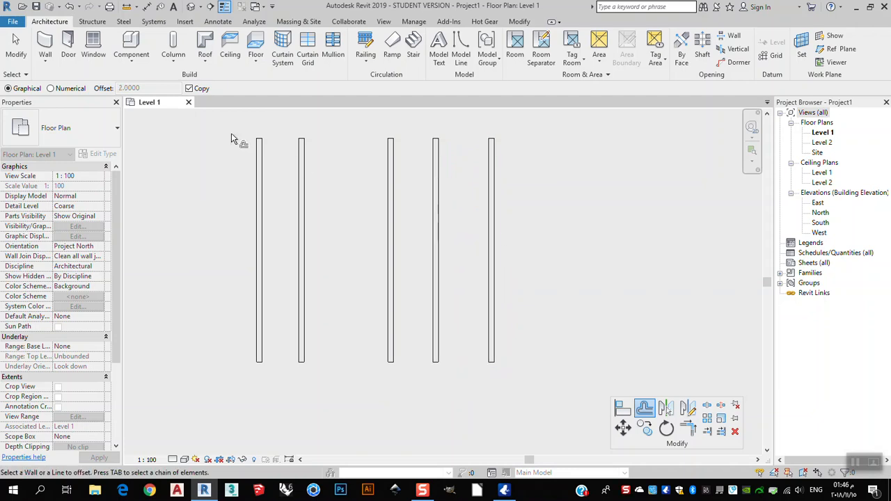
Offset another copy 2 m right of the rightmost wall using the Numerical option, and leave the Offset command.
click(51, 88)
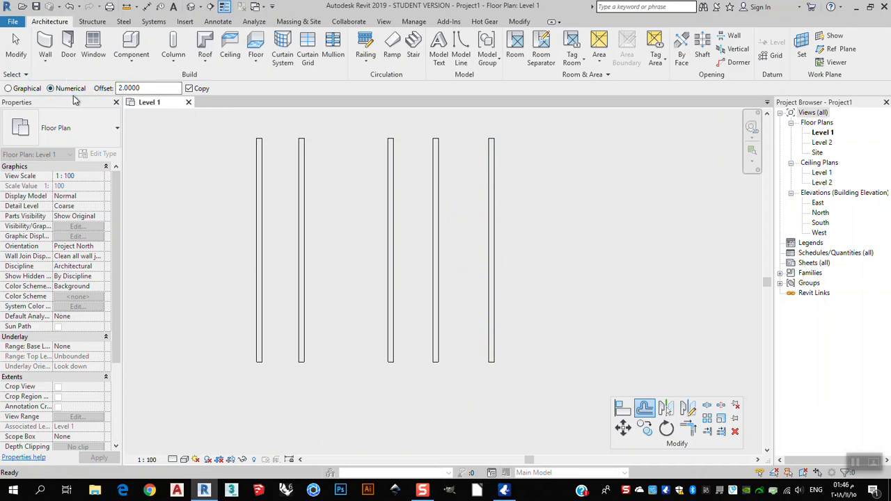
double_click(137, 91)
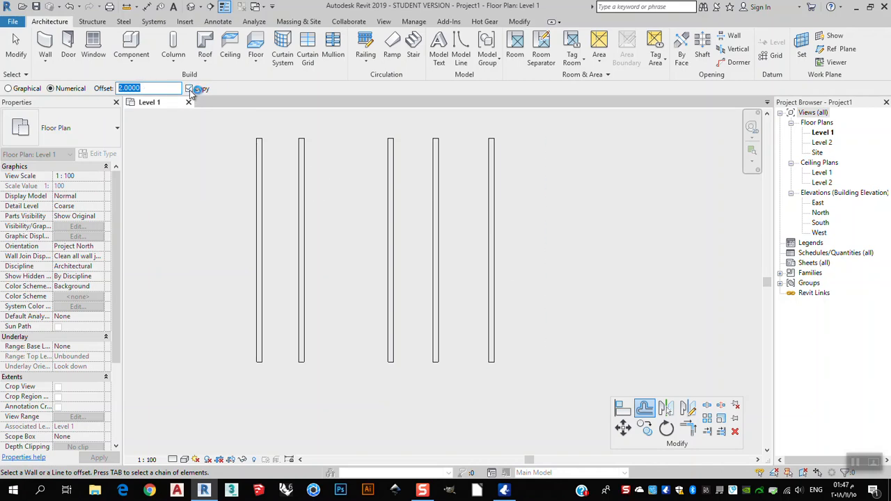
click(496, 266)
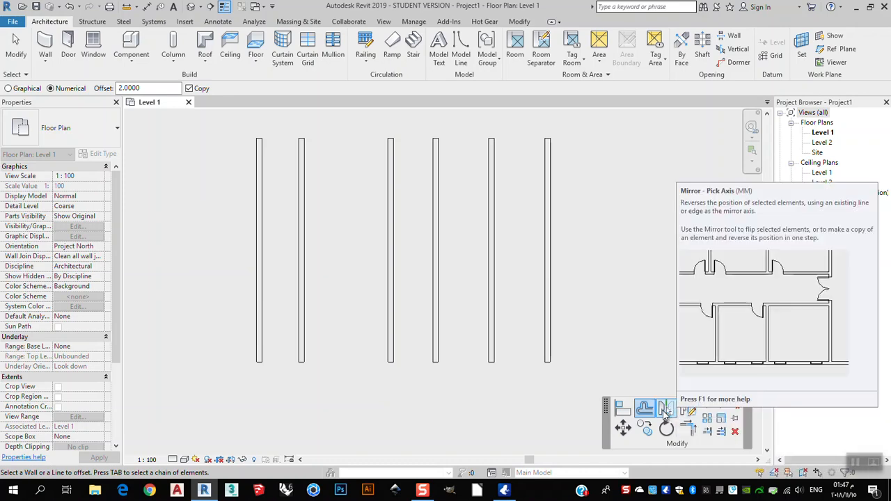
scroll(432, 247, down, 3)
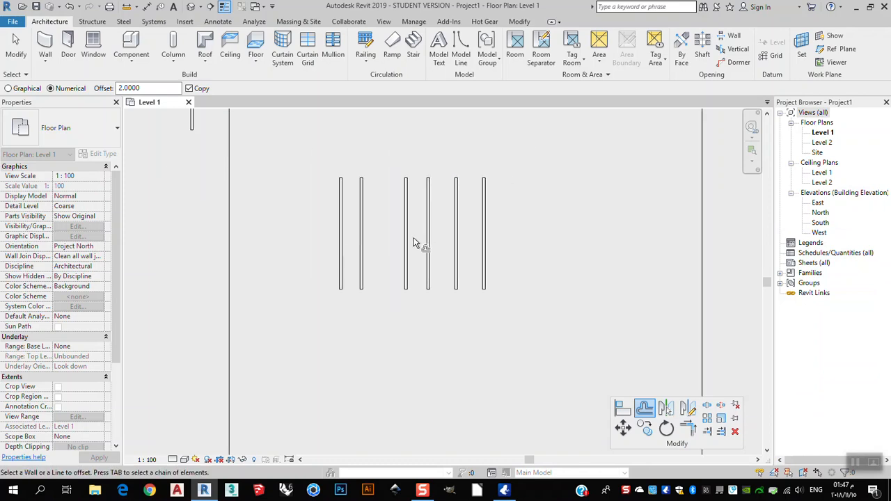
middle_drag(566, 225, 500, 234)
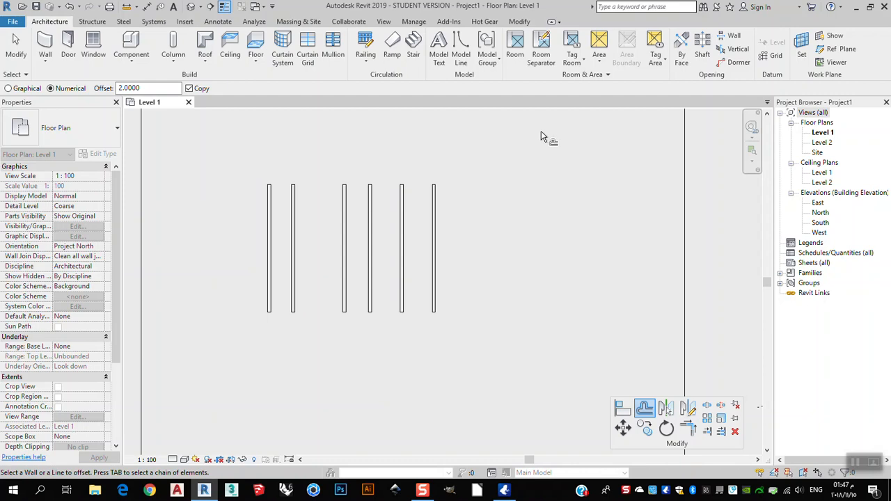
click(24, 57)
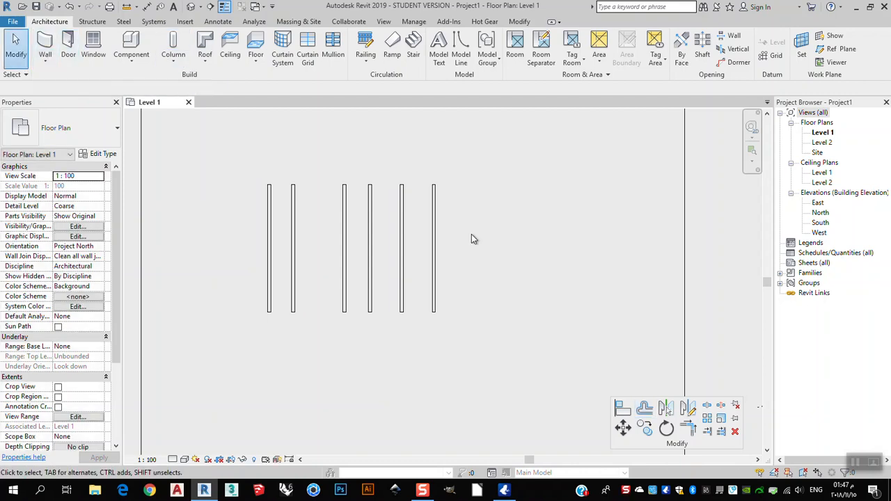
Draw a vertical reference plane about 1.57 m right of the rightmost wall, extending past both wall ends, and leave the command.
key(p)
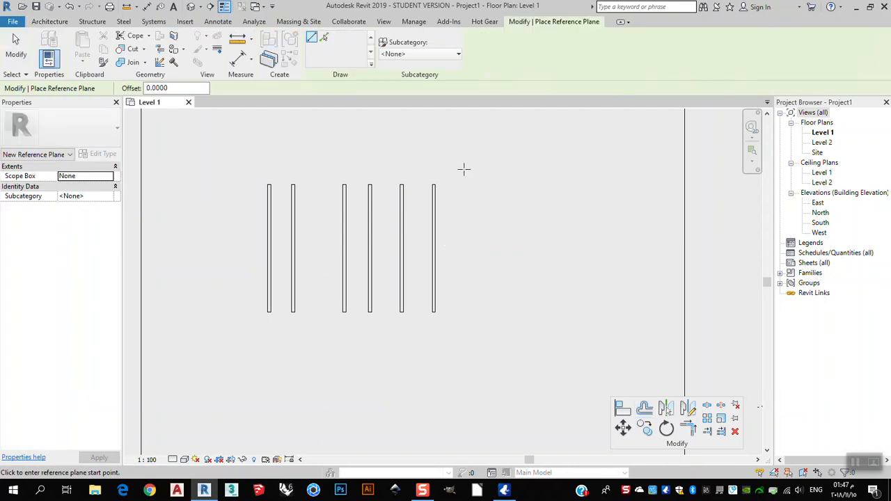
click(459, 145)
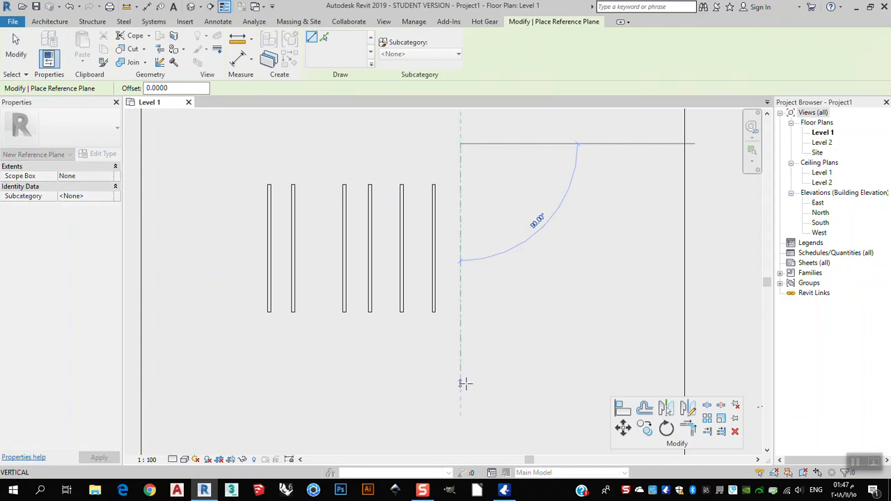
click(460, 401)
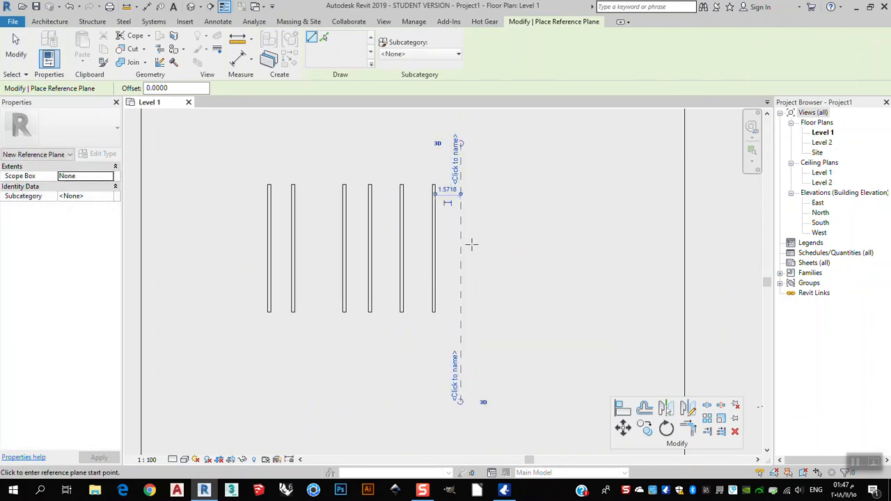
key(Escape)
key(Escape)
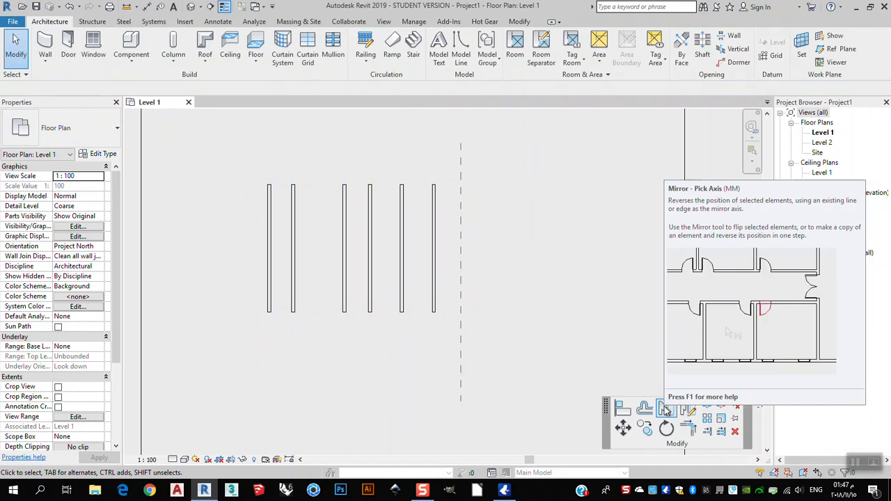
Mirror a copy of the rightmost wall across the reference plane with Mirror - Pick Axis.
click(665, 410)
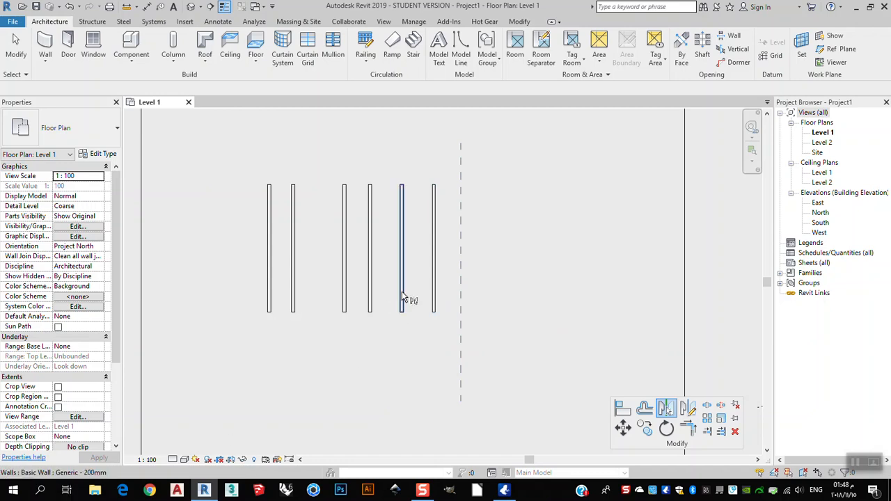
click(434, 270)
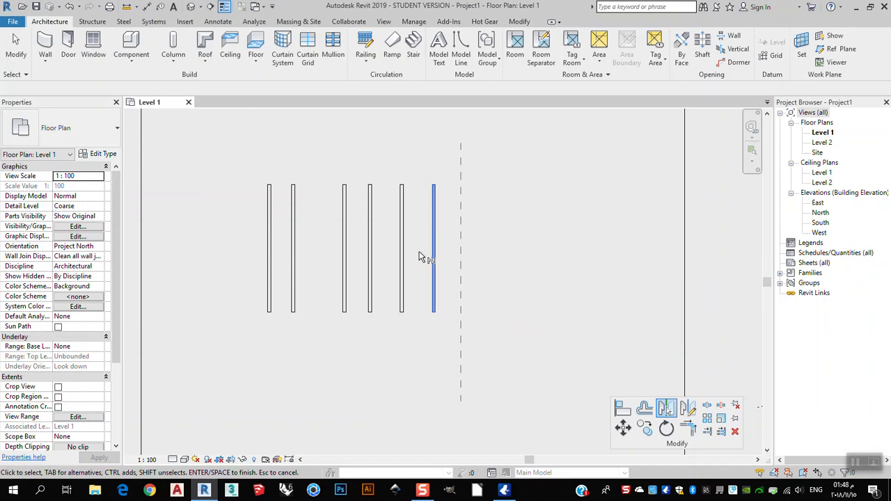
click(460, 248)
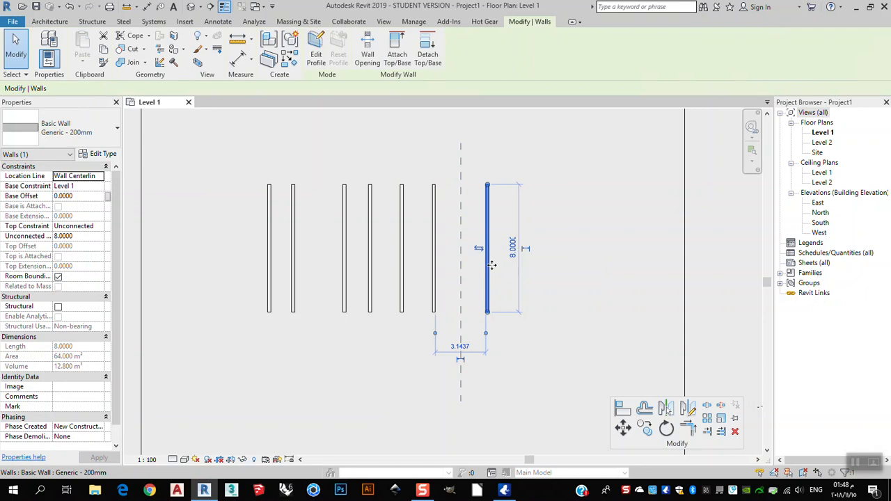
scroll(491, 265, up, 3)
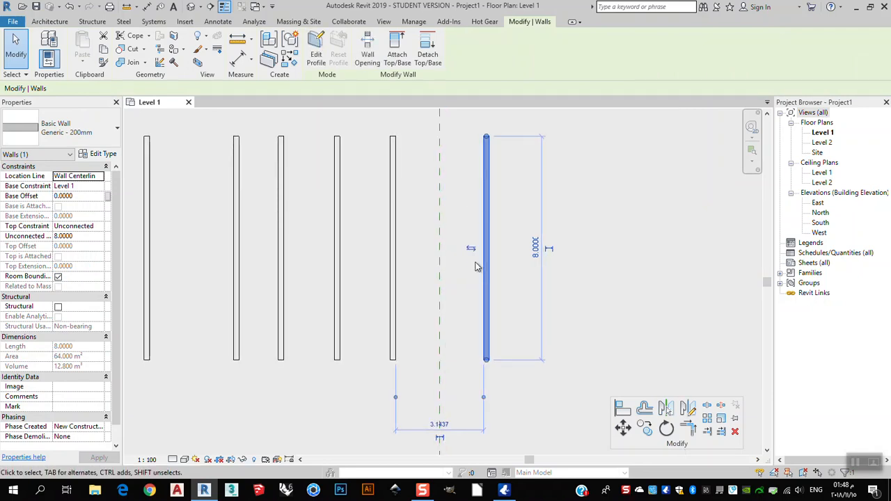
scroll(446, 280, down, 2)
scroll(452, 279, up, 2)
scroll(448, 277, down, 2)
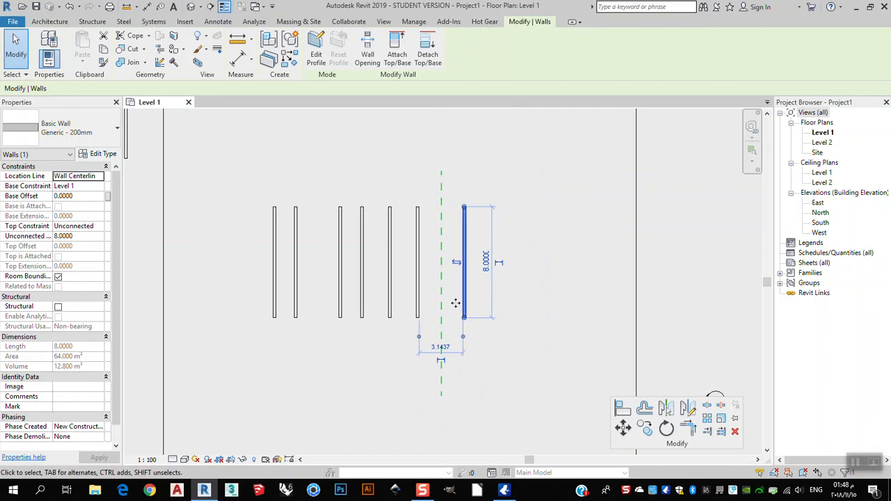
click(667, 412)
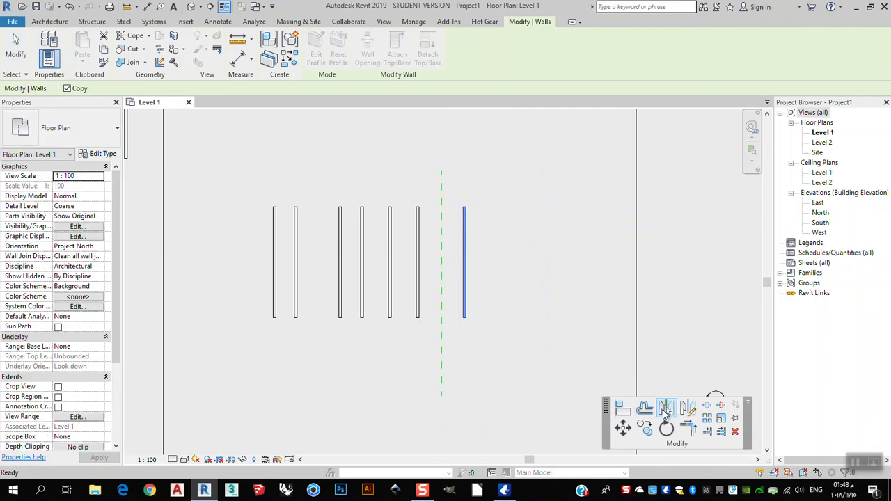
key(Escape)
key(Escape)
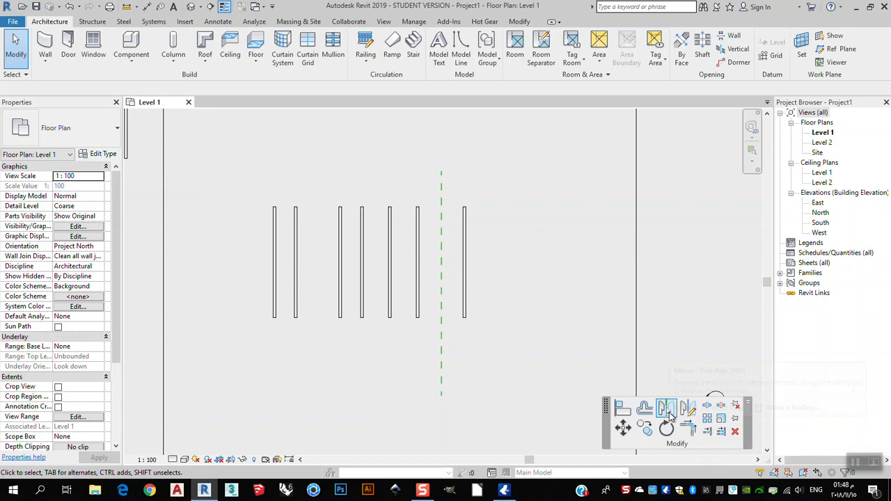
Mirror a copy of the second wall left of the reference plane across that plane, picking the plane as axis.
click(390, 293)
key(m)
key(m)
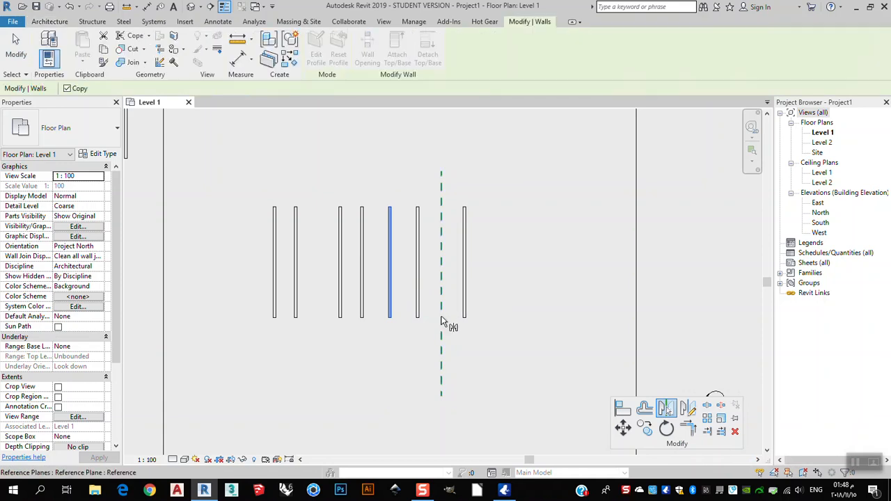
click(441, 322)
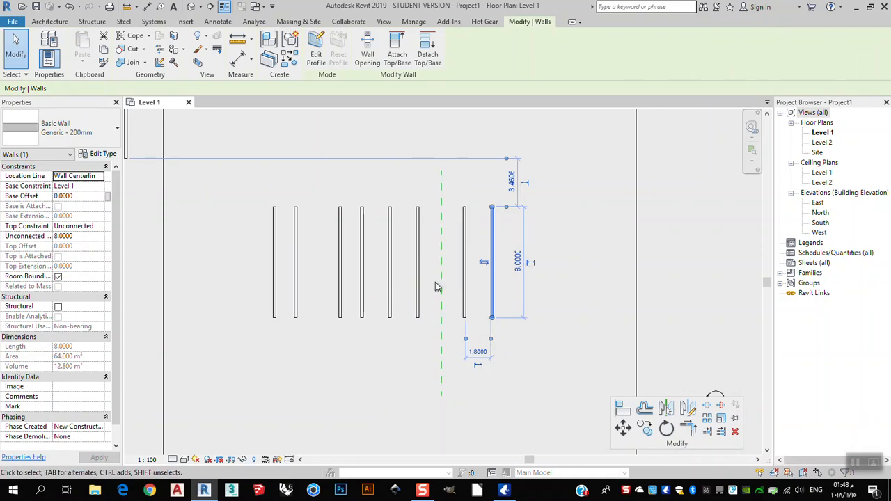
middle_drag(567, 413, 542, 353)
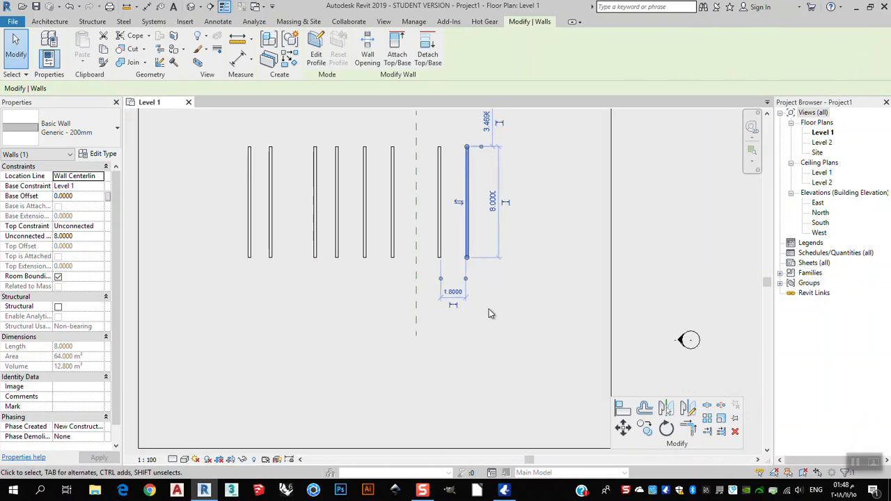
Mirror a copy of the rightmost wall using the third wall from the left as the picked axis, and clear the selection.
click(670, 411)
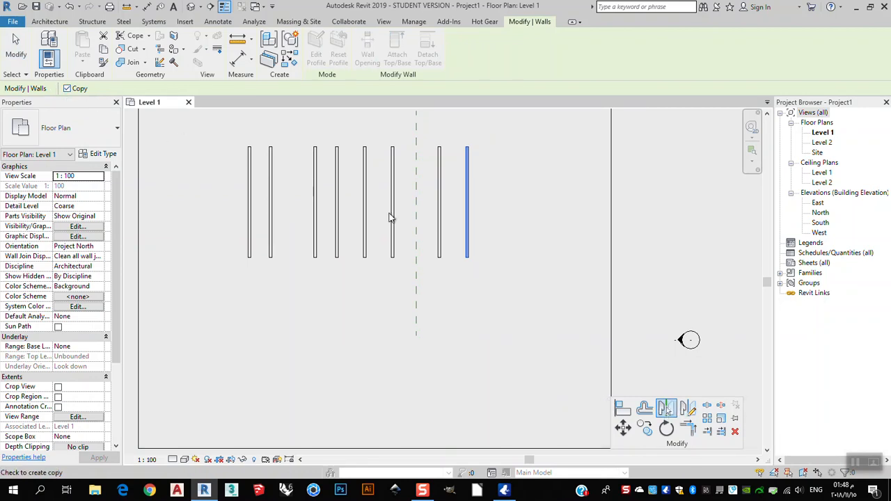
click(67, 89)
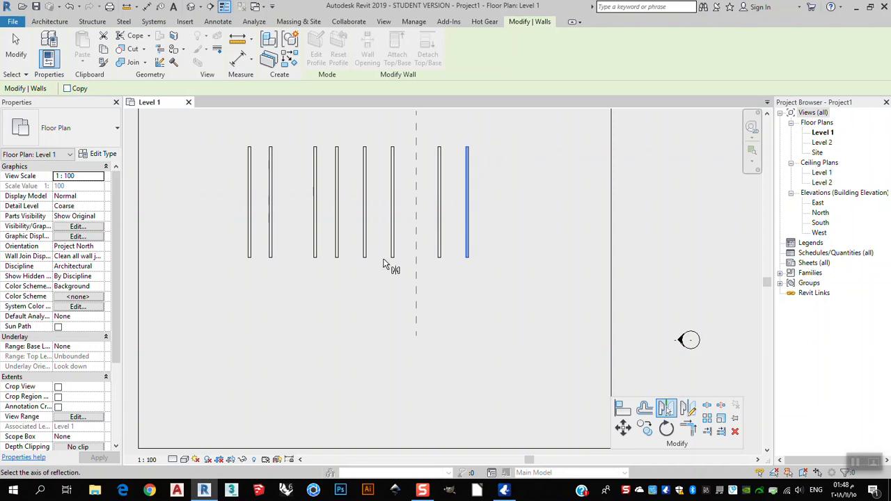
click(673, 417)
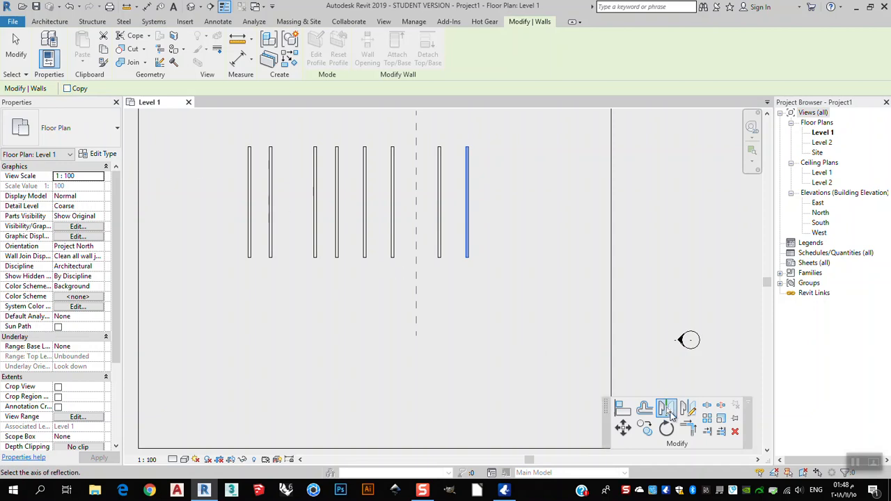
click(315, 248)
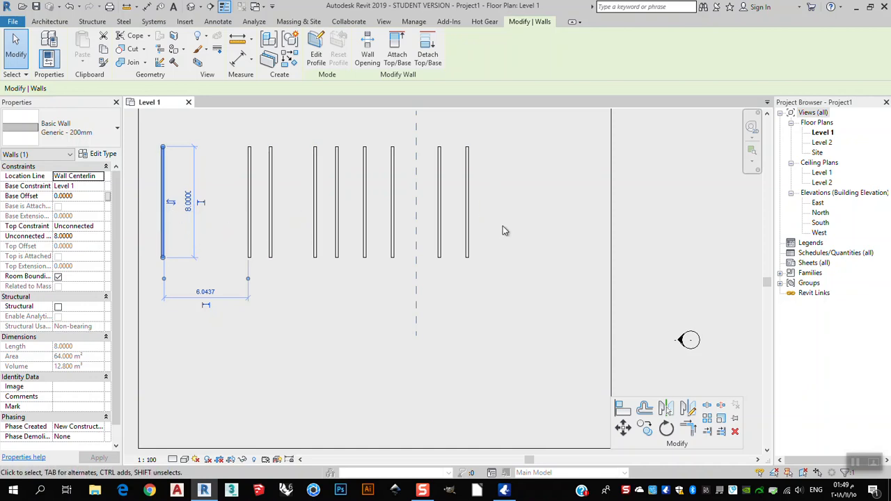
click(395, 324)
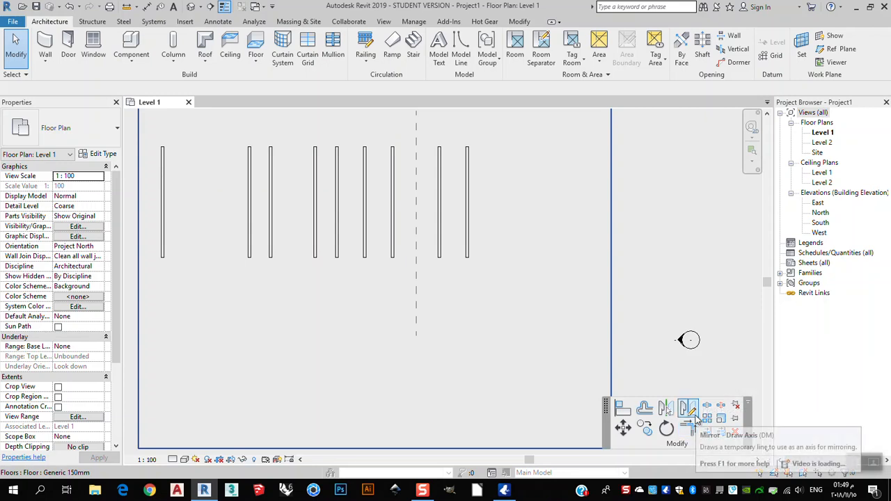
Mirror a copy of the second wall left of the reference plane about a freely drawn slanted axis with Mirror - Draw Axis, and deselect it.
scroll(338, 253, down, 3)
scroll(359, 261, up, 3)
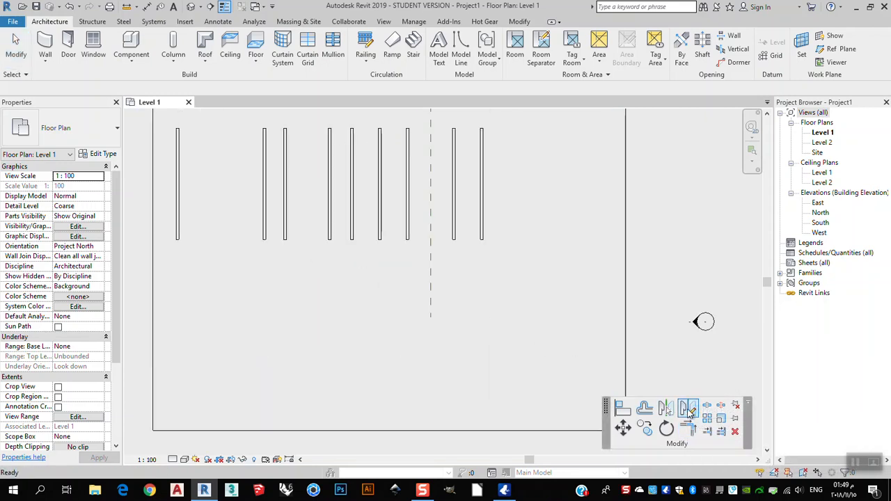
click(688, 409)
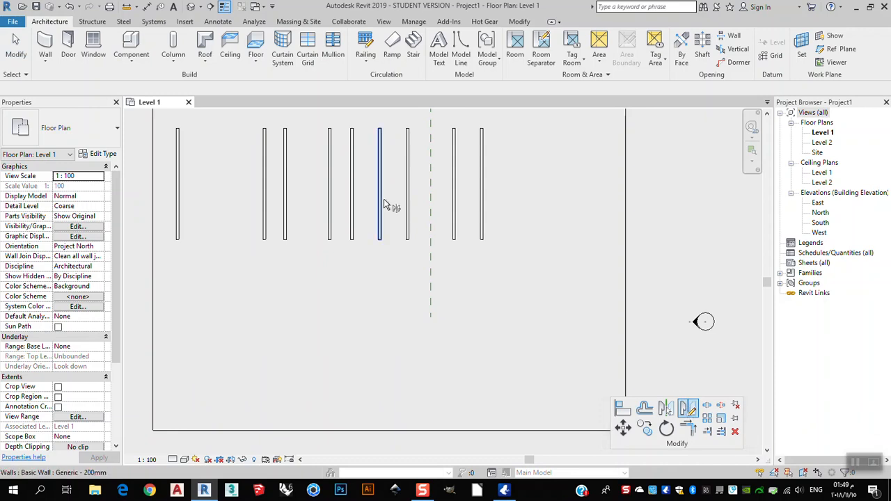
click(381, 204)
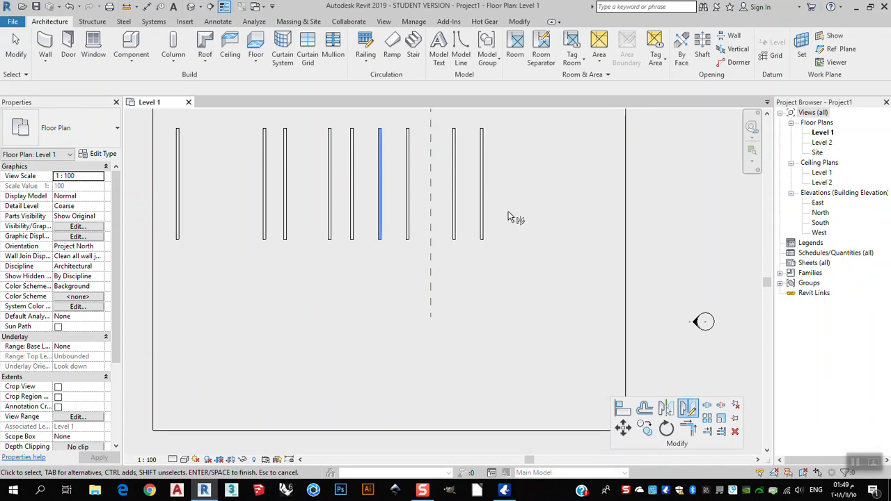
middle_drag(509, 218, 499, 275)
key(Return)
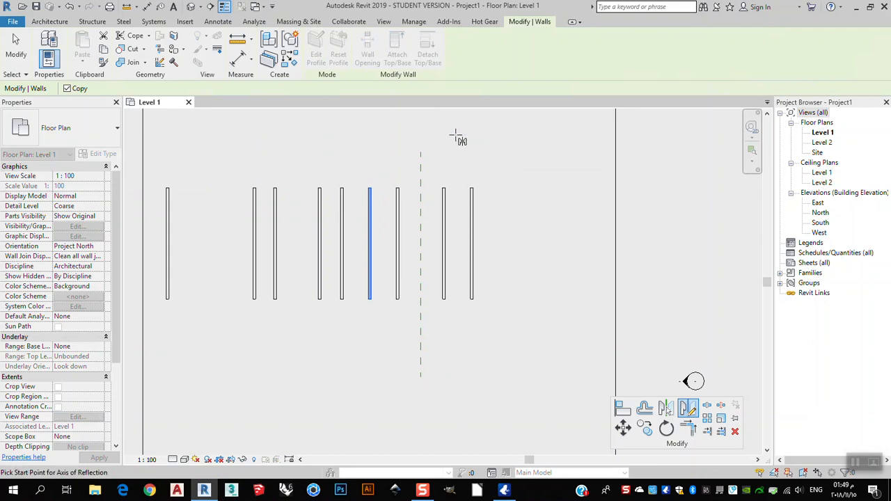
click(455, 135)
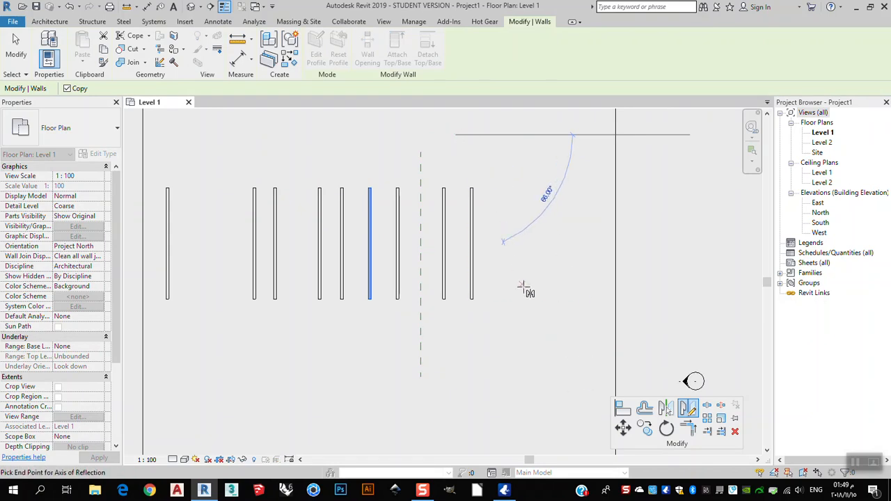
click(598, 380)
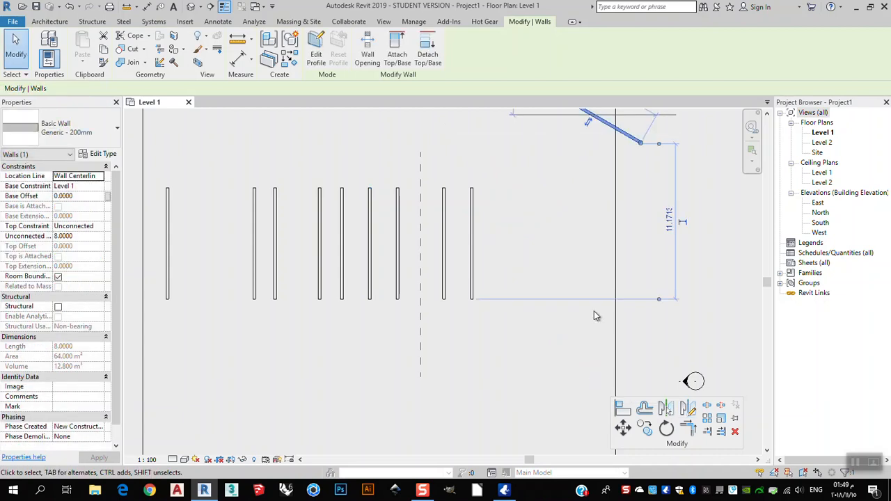
scroll(593, 310, down, 2)
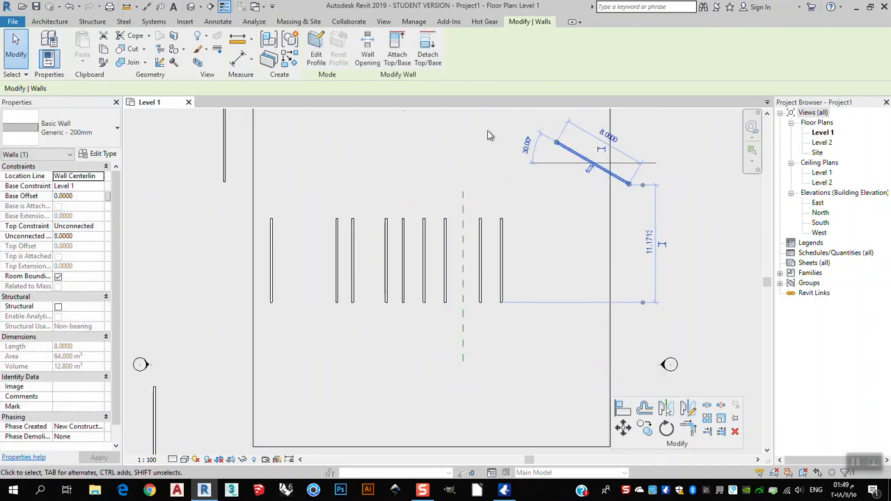
scroll(485, 187, down, 2)
scroll(535, 245, up, 6)
scroll(540, 292, down, 4)
scroll(492, 185, up, 1)
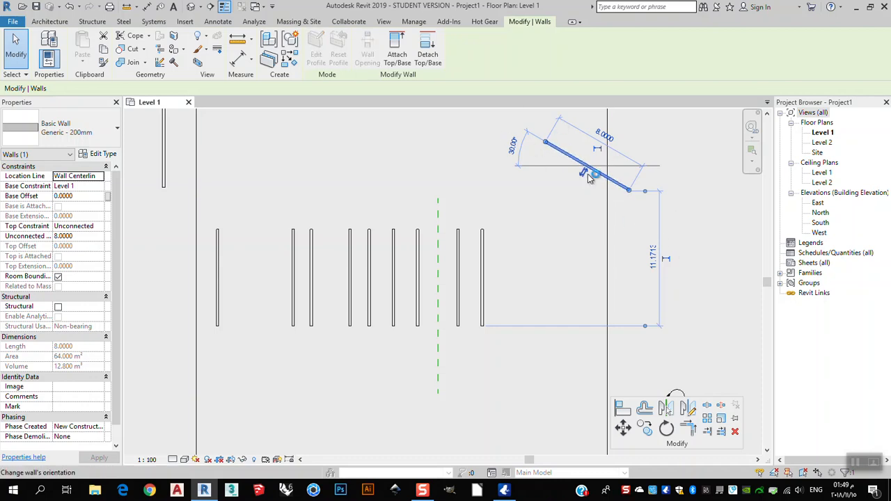
click(528, 229)
Delete the reference plane, the slanted wall and all vertical walls inside the floor except the leftmost one.
scroll(505, 182, down, 3)
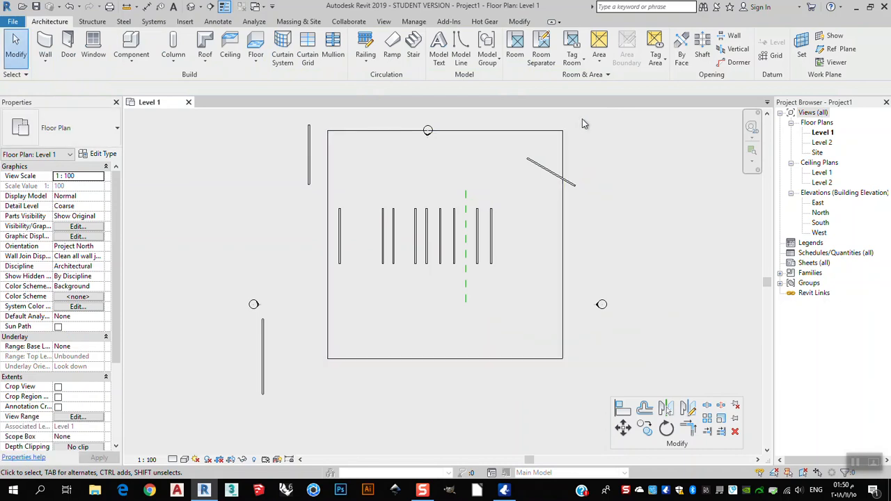
scroll(375, 228, up, 2)
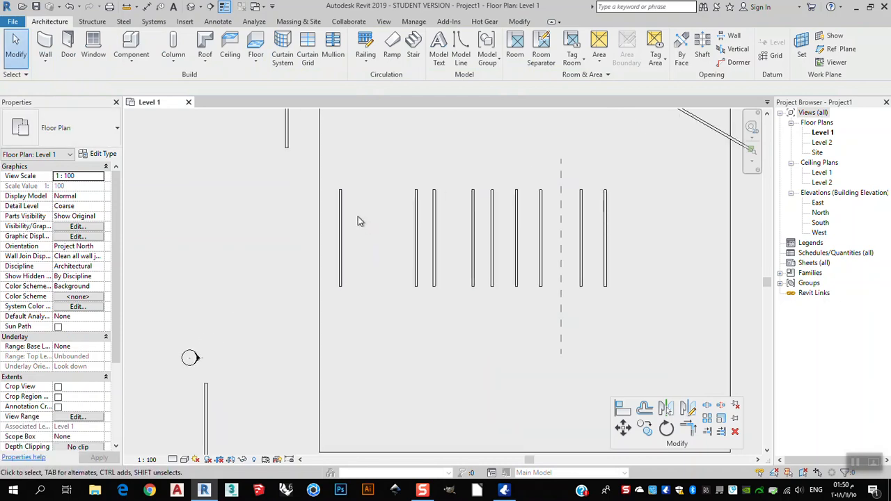
scroll(585, 222, down, 2)
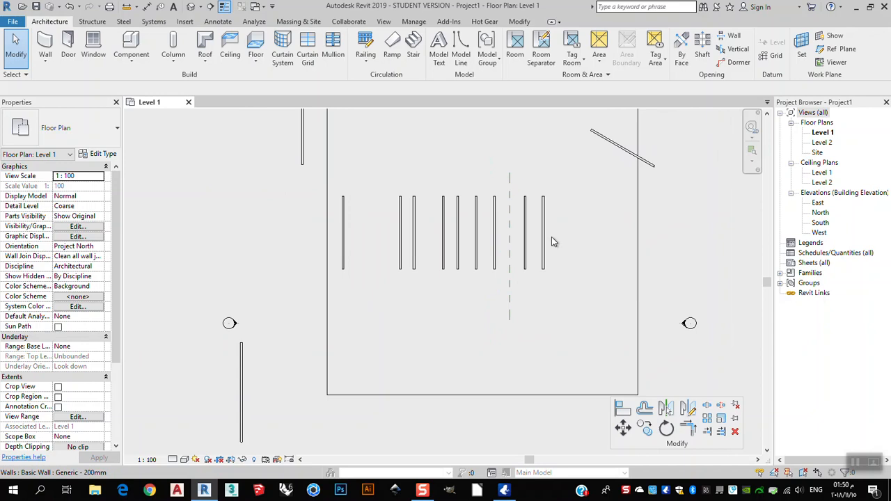
drag(629, 135, 392, 342)
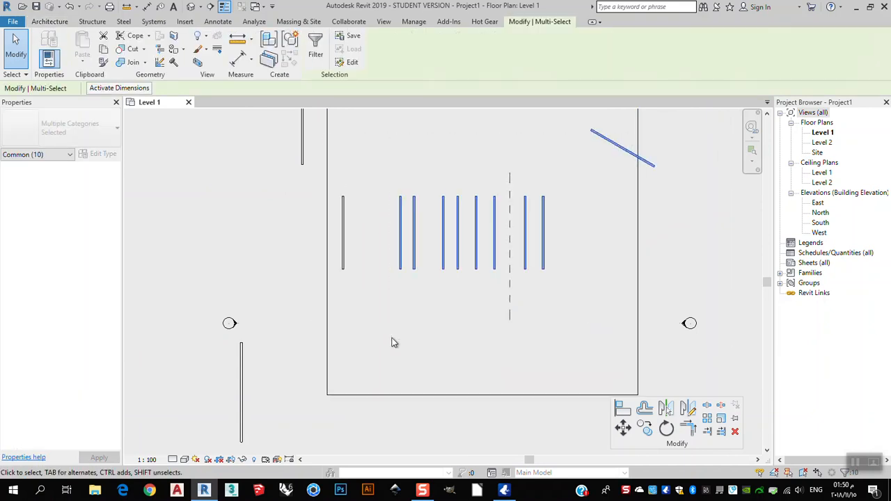
key(Delete)
Delete the two vertical walls standing outside the floor's left edge.
click(347, 254)
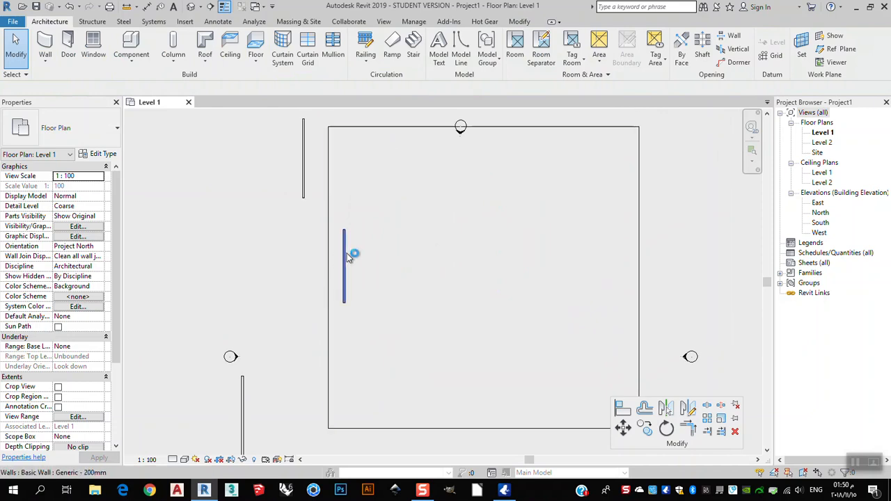
drag(312, 131, 266, 165)
key(Delete)
drag(255, 384, 213, 411)
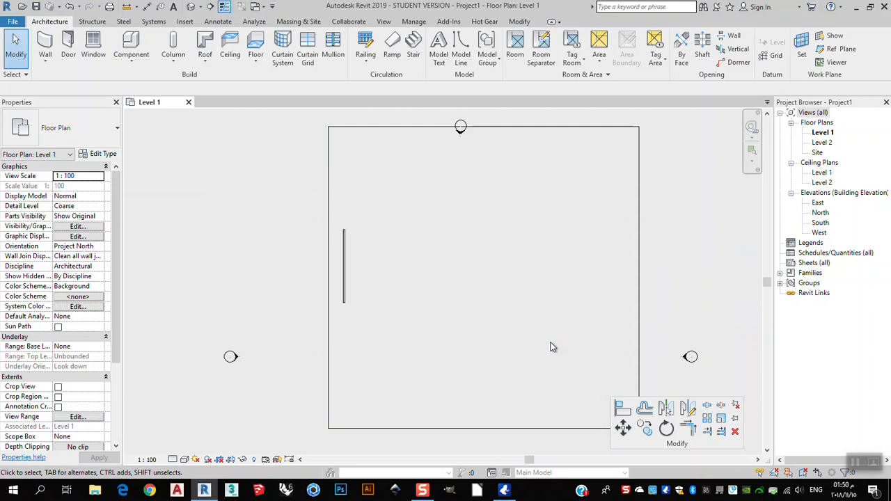
Align the outer face of the remaining vertical wall with the floor's left edge and leave the Align tool.
key(a)
key(l)
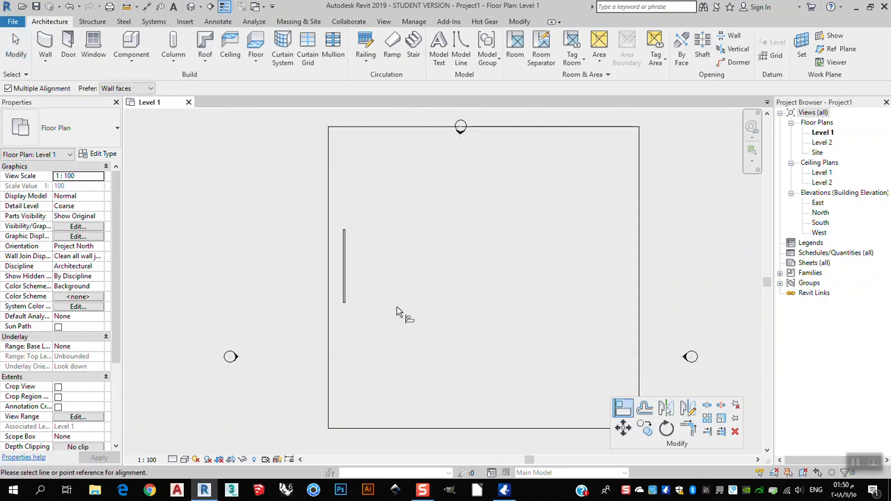
click(330, 294)
scroll(322, 311, up, 3)
scroll(327, 237, down, 3)
scroll(324, 223, up, 2)
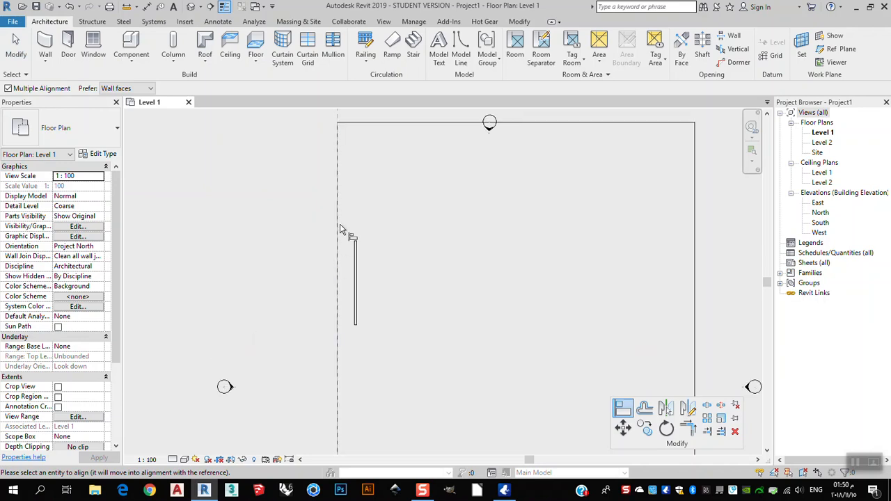
scroll(351, 297, up, 2)
click(355, 300)
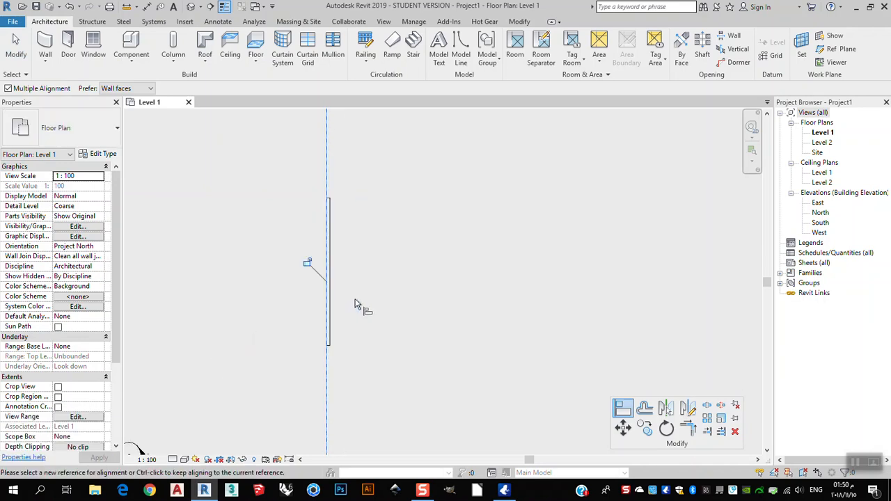
scroll(309, 265, down, 3)
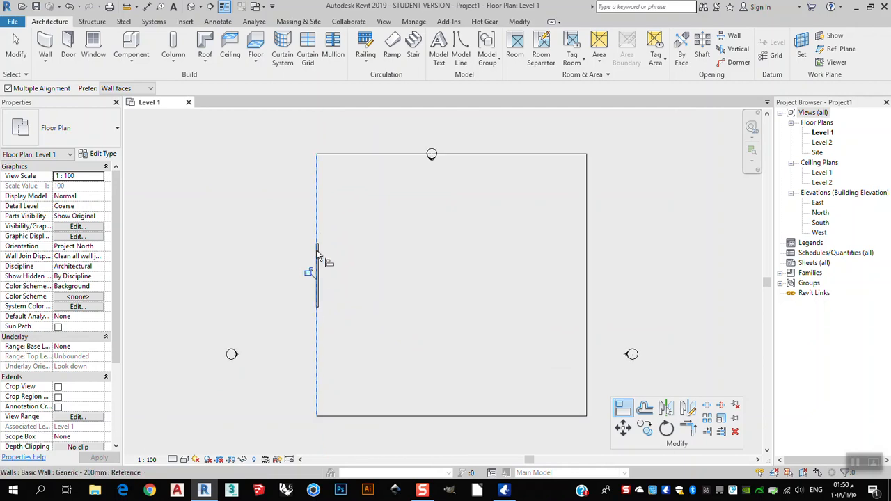
click(16, 50)
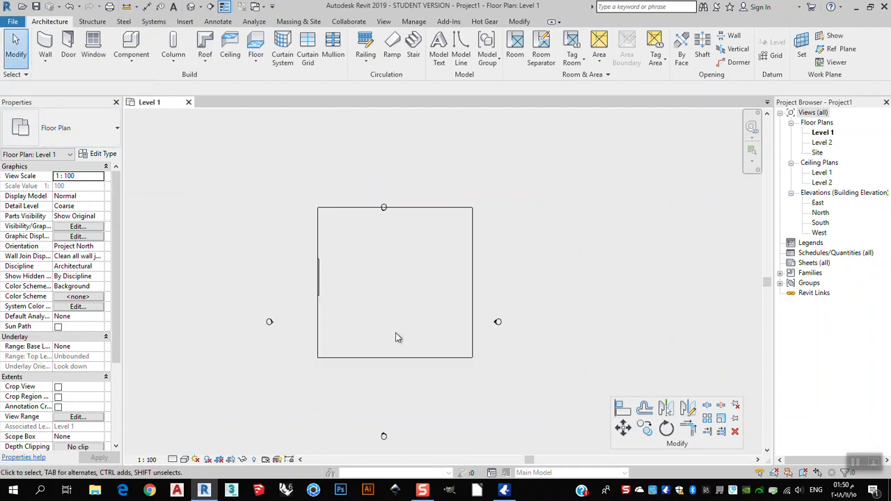
scroll(338, 257, up, 1)
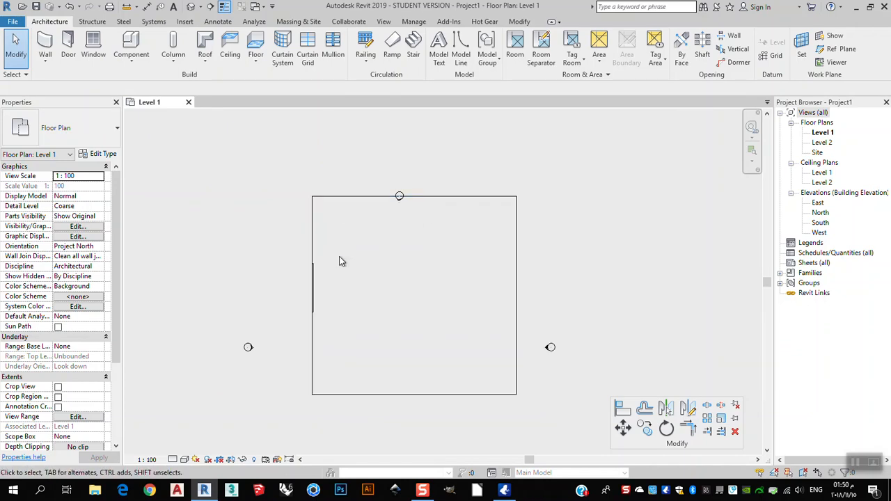
Use Create Similar on the vertical wall to draw a 17 m horizontal wall just inside the floor's upper edge.
scroll(315, 287, up, 1)
click(312, 289)
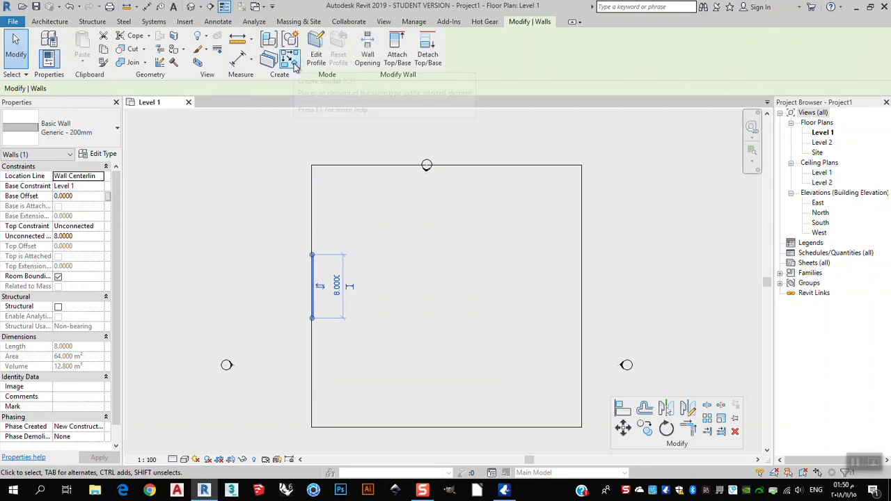
key(c)
key(s)
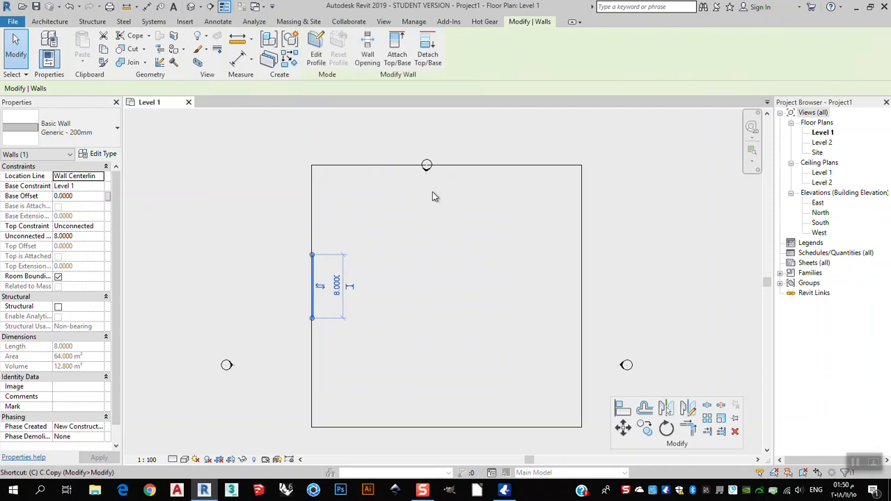
click(362, 176)
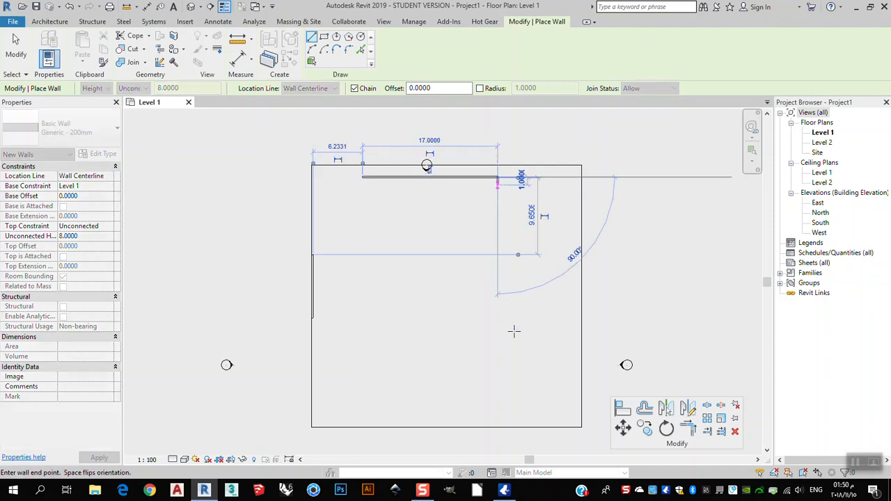
key(Escape)
key(Escape)
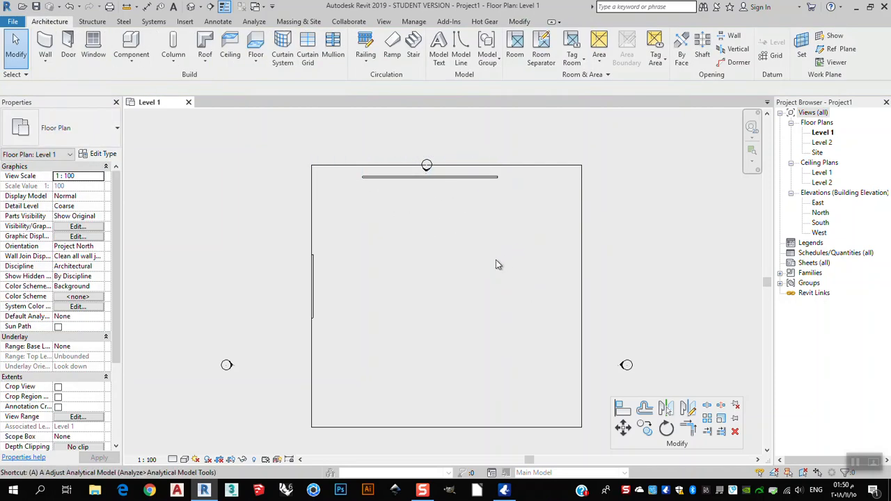
Align the upper face of the horizontal wall with the floor's upper edge and end the Align command.
key(l)
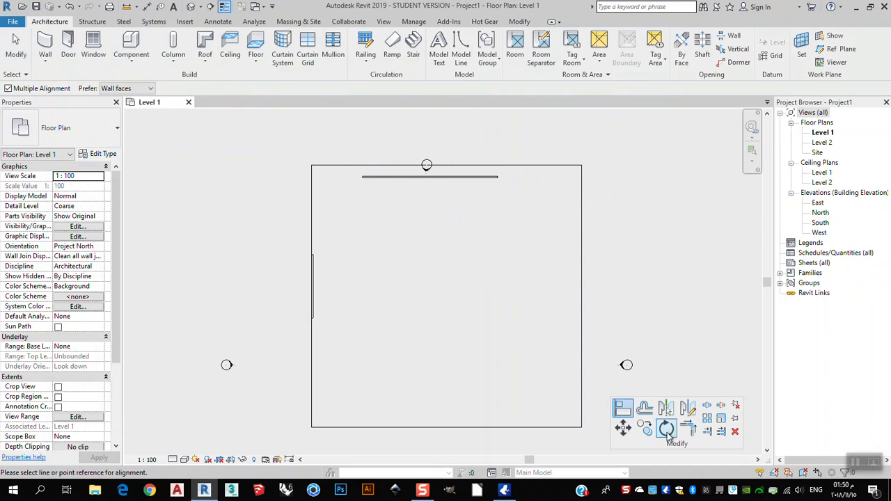
click(480, 169)
scroll(477, 182, up, 3)
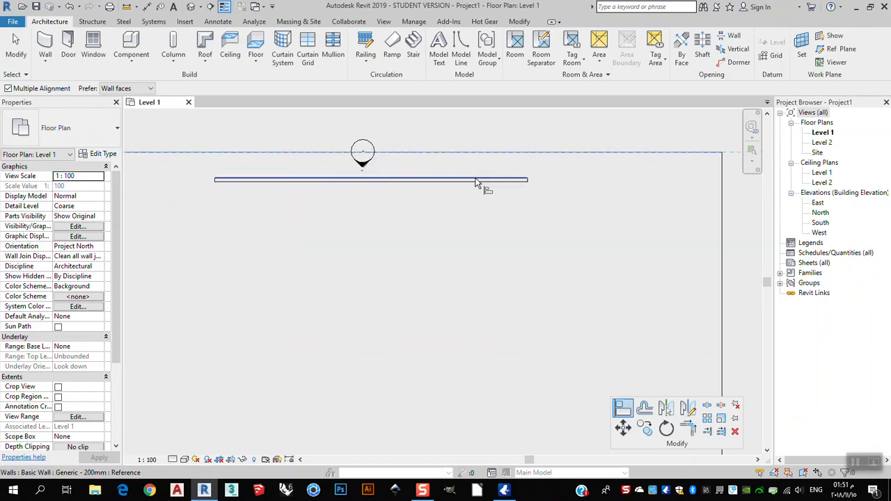
click(477, 182)
scroll(492, 175, down, 3)
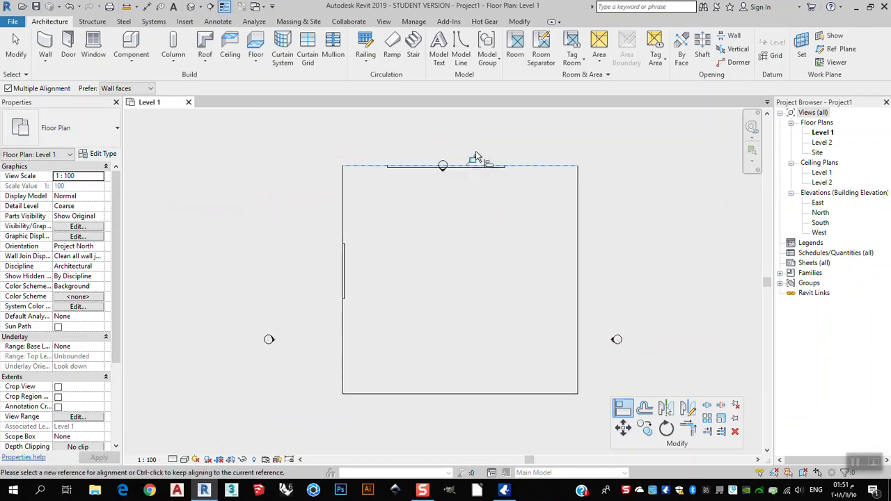
scroll(469, 165, up, 2)
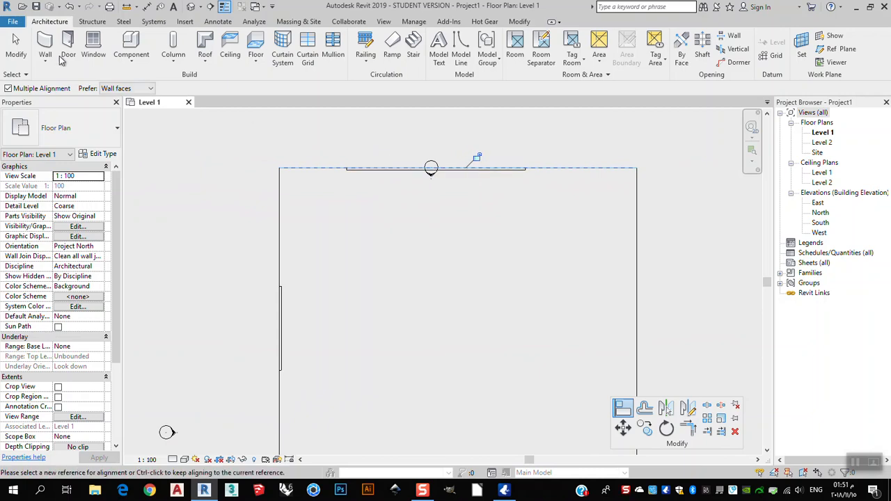
click(17, 52)
scroll(454, 195, down, 1)
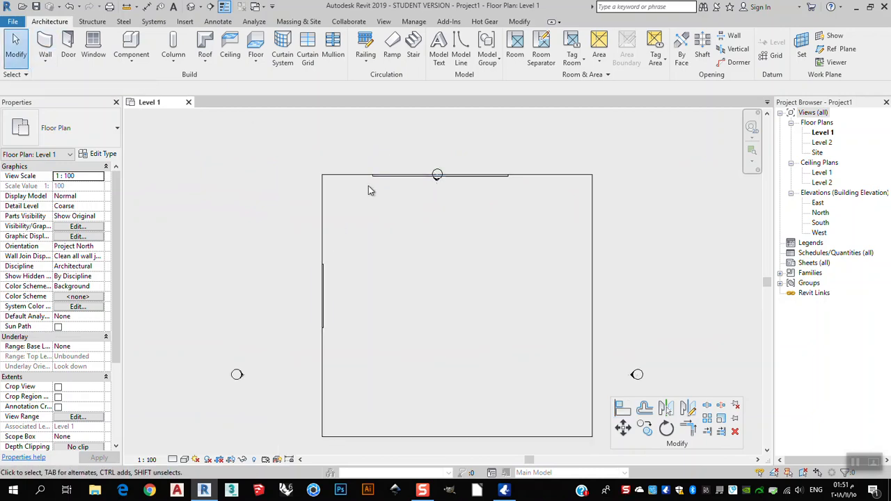
click(346, 305)
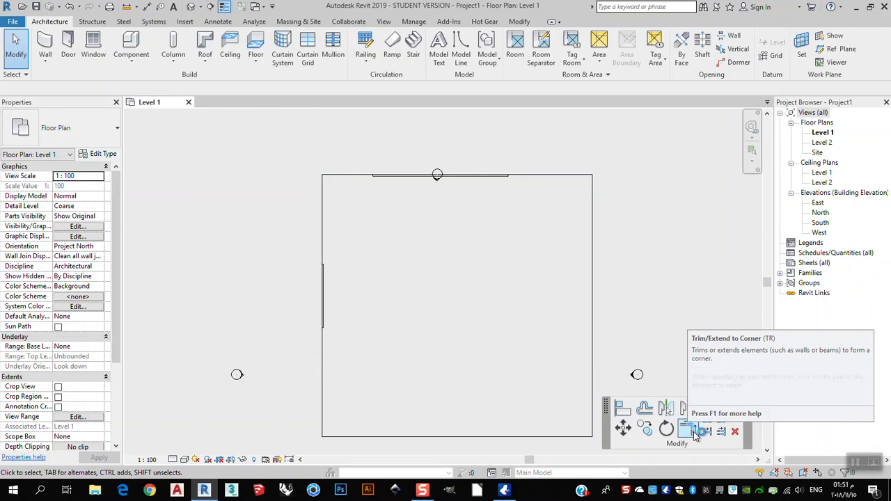
Join the horizontal and vertical walls at the floor's upper-left corner with Trim/Extend to Corner.
click(688, 431)
key(Escape)
key(t)
key(r)
click(379, 175)
click(324, 292)
scroll(368, 174, up, 2)
scroll(368, 173, up, 1)
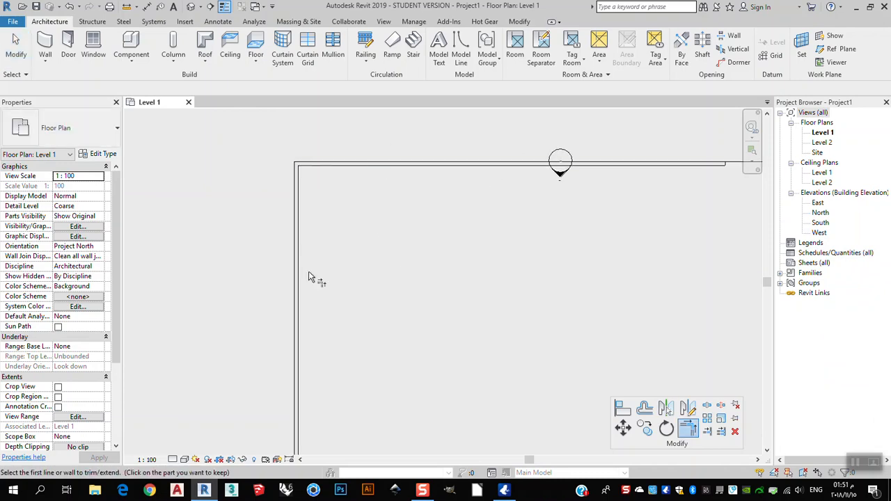
scroll(309, 211, down, 5)
key(Escape)
key(Escape)
Try the Shaded and Realistic visual styles on the Level 1 plan.
click(185, 459)
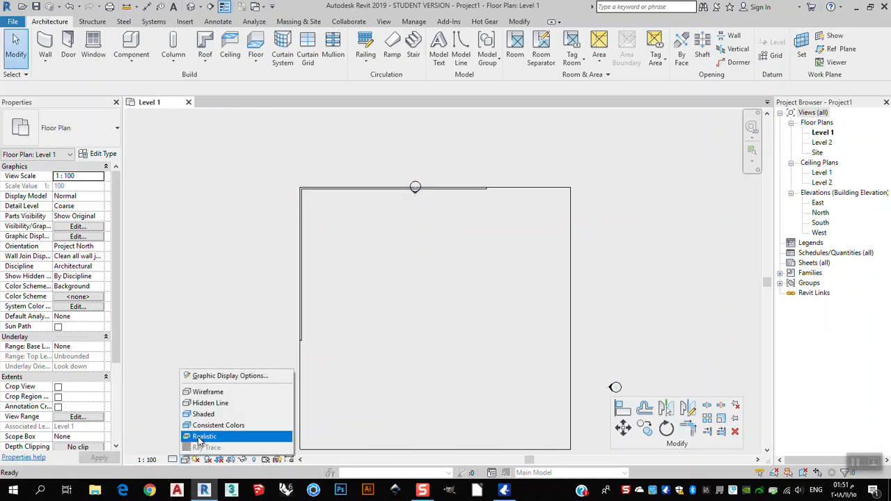
click(203, 414)
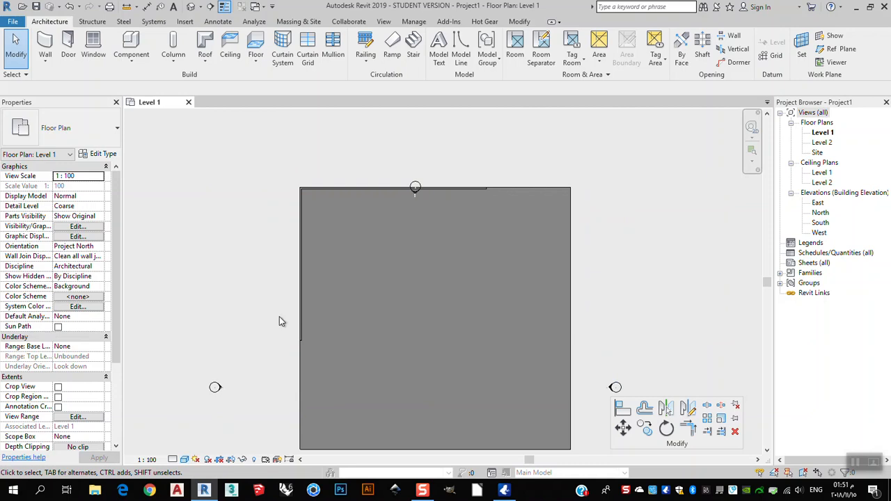
click(185, 459)
click(202, 437)
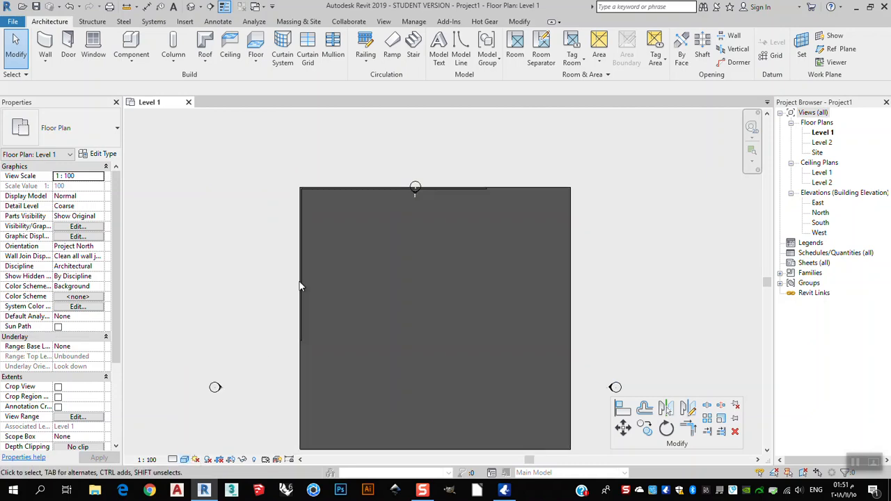
scroll(281, 245, up, 1)
scroll(345, 155, down, 1)
scroll(416, 121, up, 2)
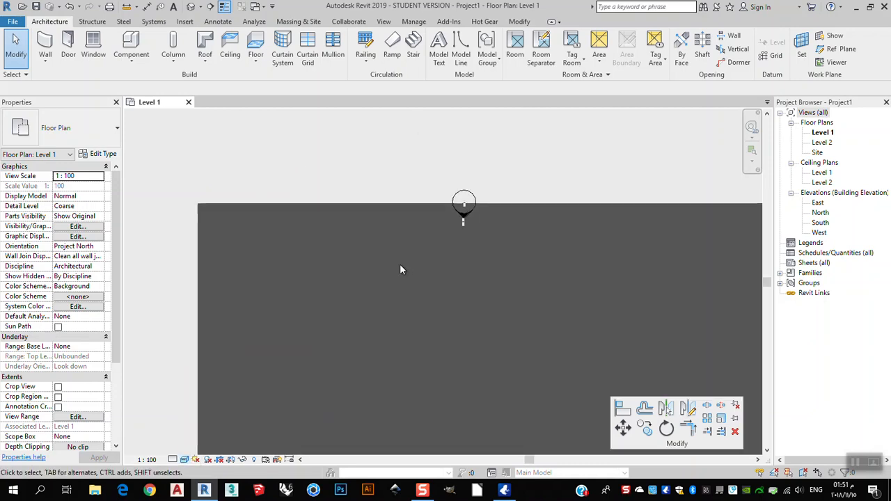
Set the plan's detail level to Fine and its visual style to Hidden Line.
click(172, 460)
click(184, 446)
scroll(403, 161, down, 2)
scroll(432, 221, up, 1)
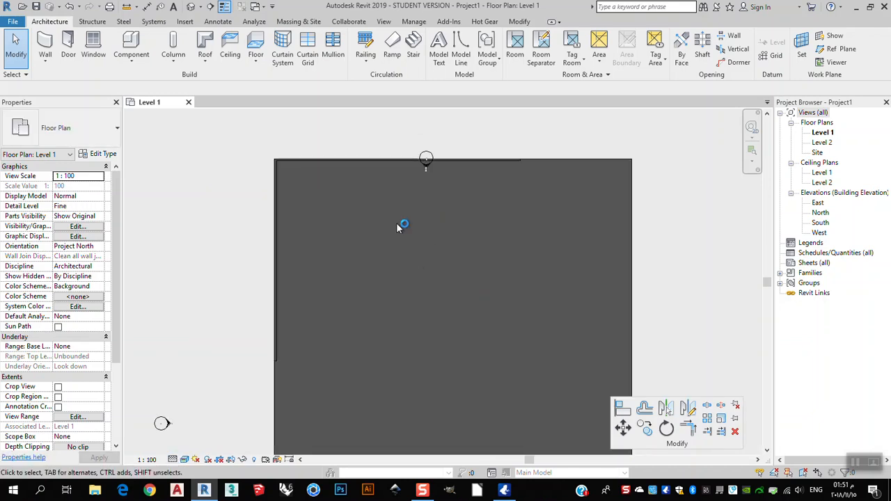
scroll(369, 184, up, 2)
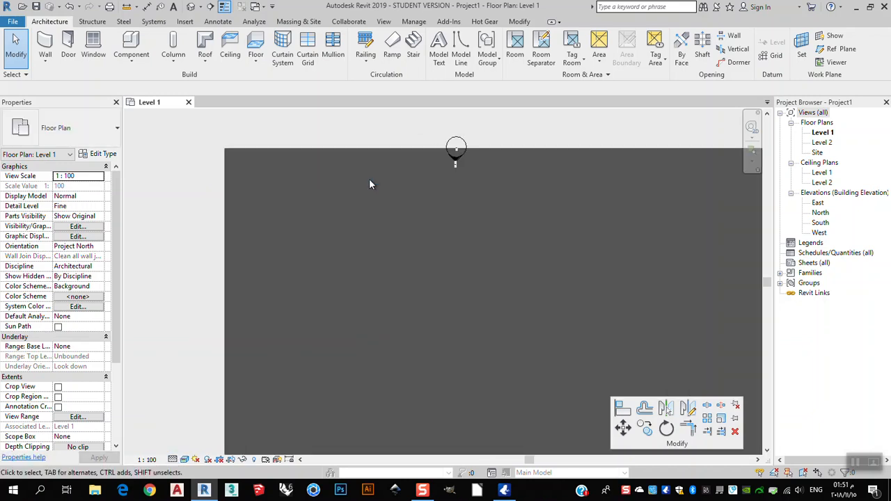
click(183, 461)
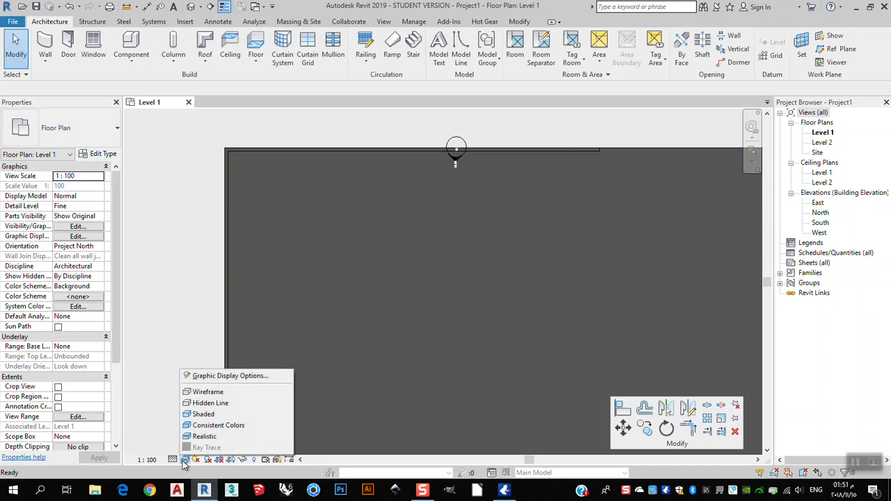
click(224, 404)
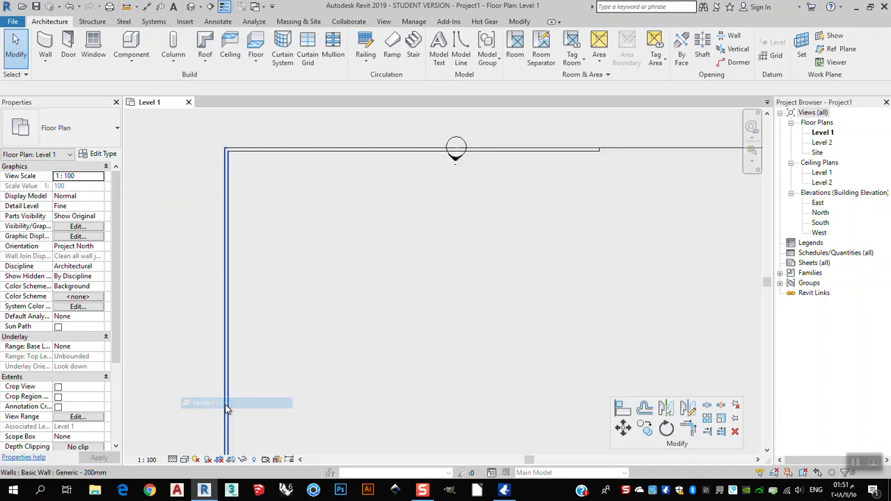
Place an M_Window-Casement-Double 1400 x 1800mm window in the upper wall, about 5.5 m from the left wall.
scroll(517, 163, down, 3)
scroll(464, 163, up, 2)
scroll(415, 148, down, 2)
scroll(454, 133, up, 1)
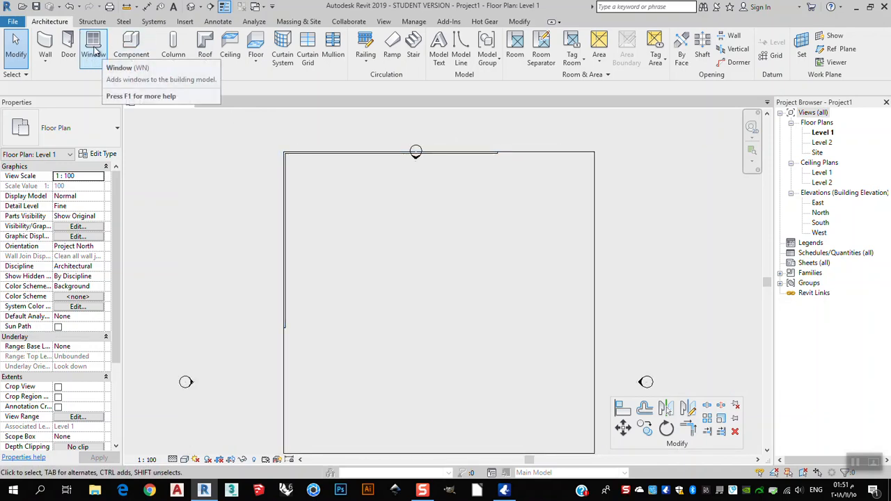
click(96, 52)
scroll(341, 155, up, 3)
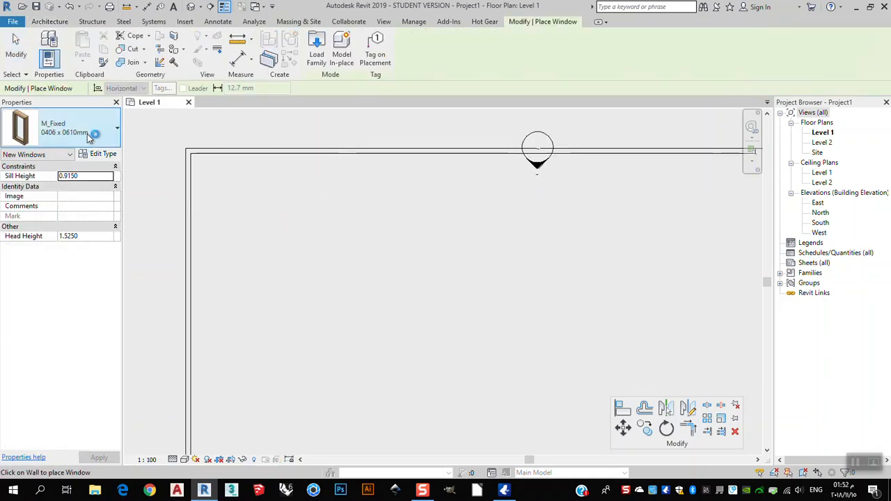
click(83, 147)
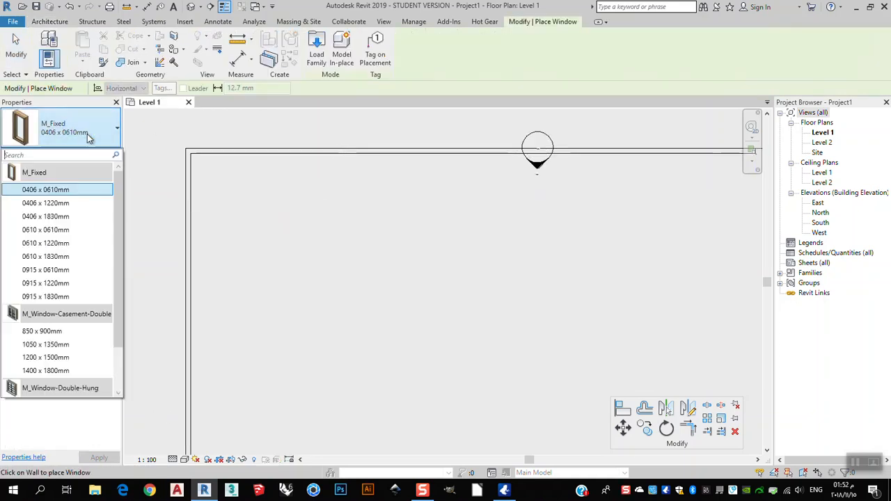
click(63, 373)
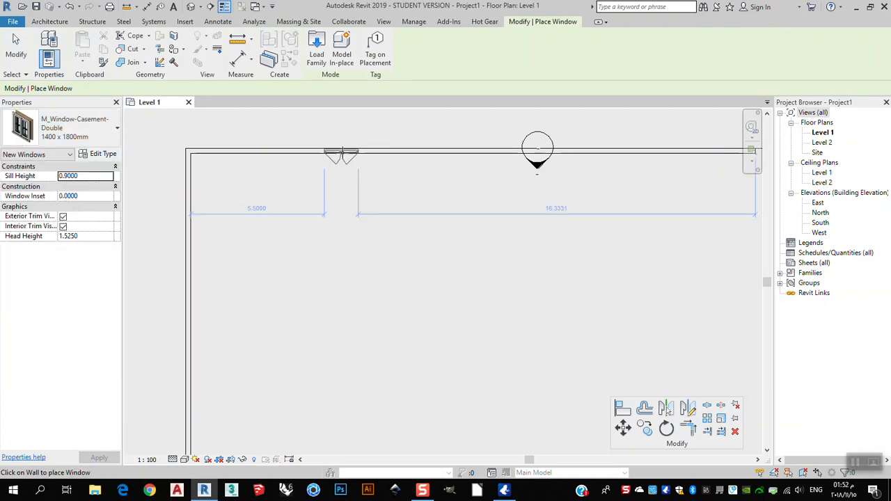
click(372, 185)
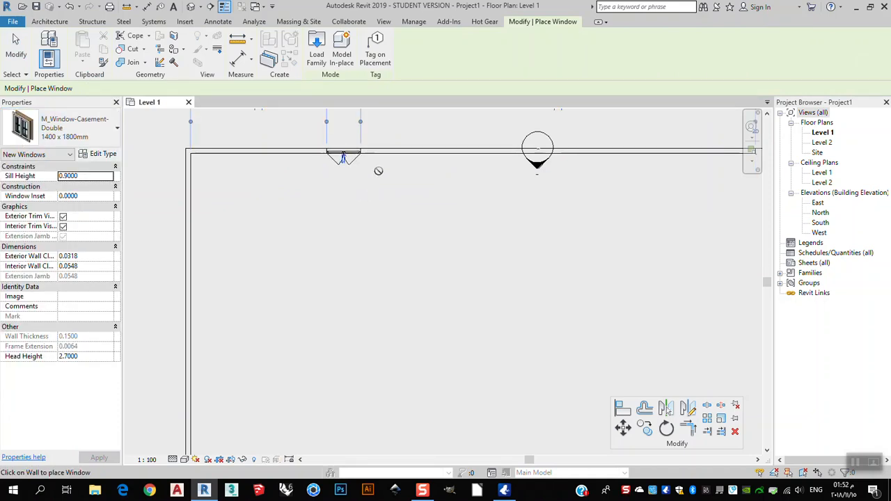
scroll(380, 163, down, 2)
scroll(357, 162, up, 2)
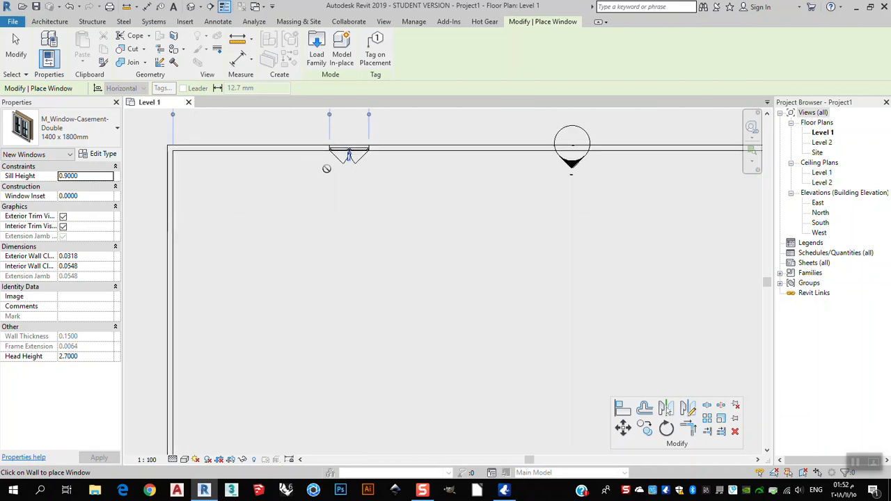
key(Escape)
Place an M_Single-Flush 0915 x 2134mm door in the left wall, about 0.5 m below the upper corner, opening inward.
click(69, 47)
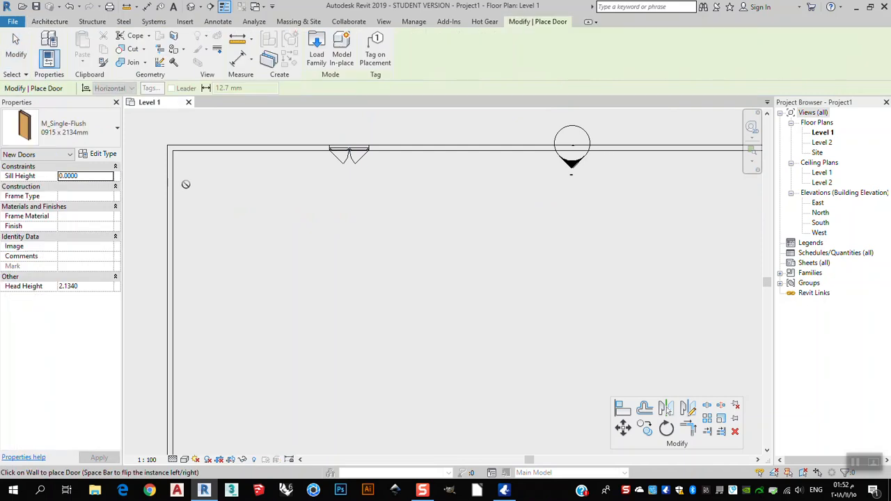
click(175, 176)
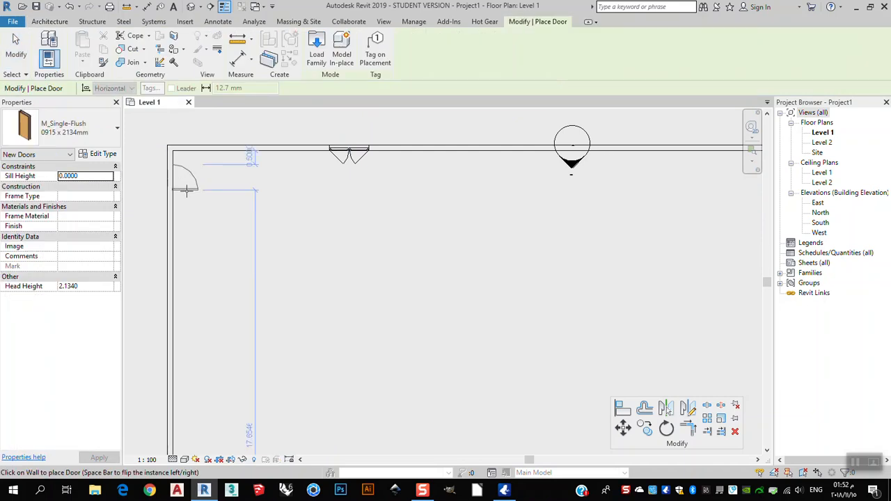
scroll(172, 195, up, 1)
scroll(251, 230, down, 1)
key(Escape)
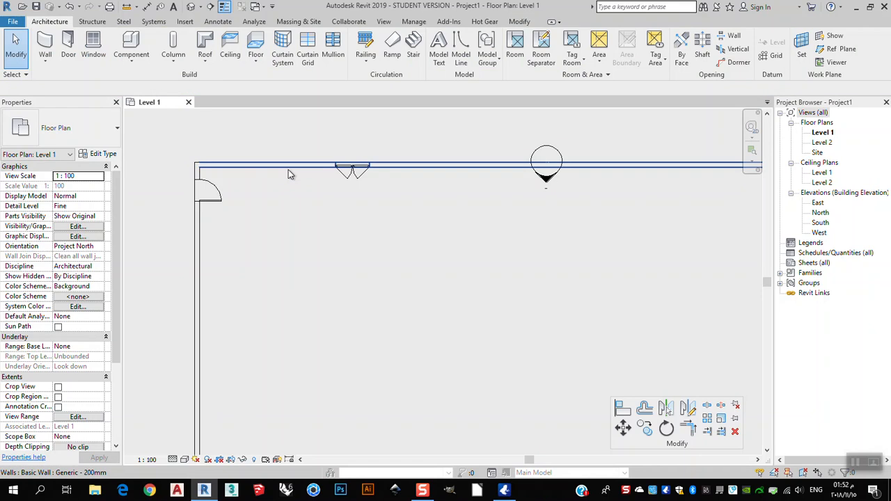
Try to offset the upper wall with a numerical offset of 4.0000 and Copy enabled, declining the recovery file.
click(644, 409)
double_click(147, 88)
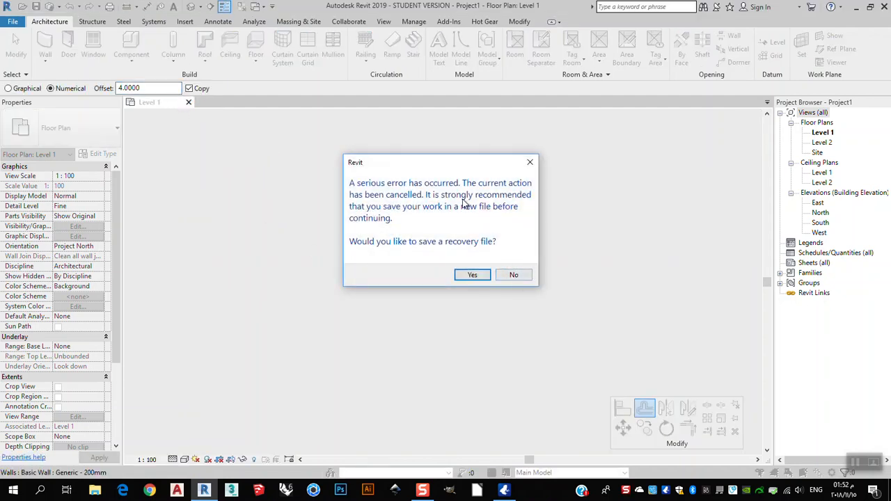
click(514, 276)
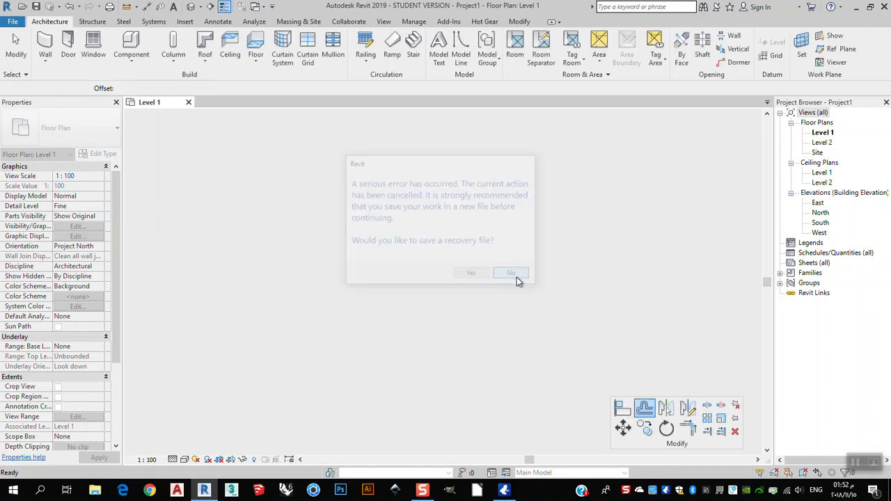
scroll(302, 239, up, 3)
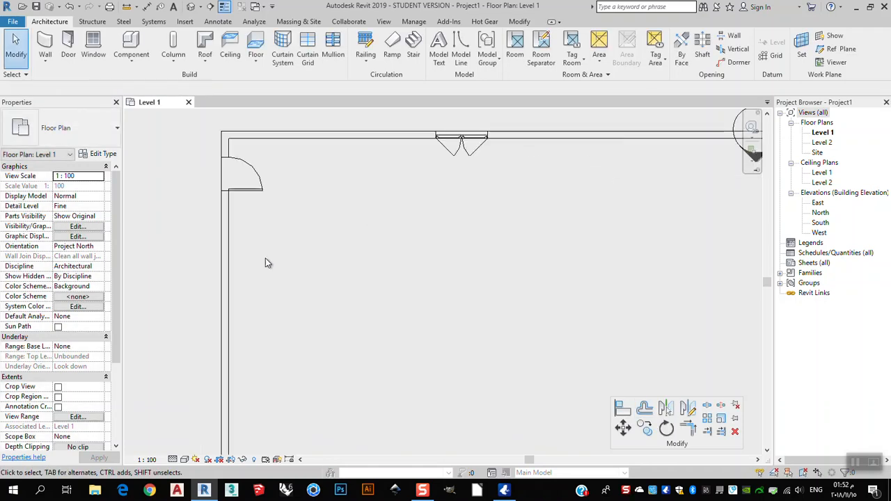
scroll(320, 208, down, 1)
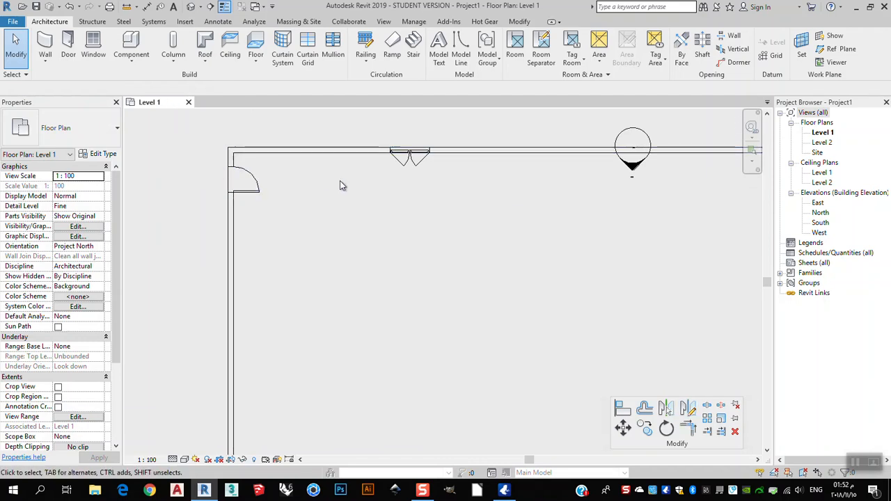
click(313, 152)
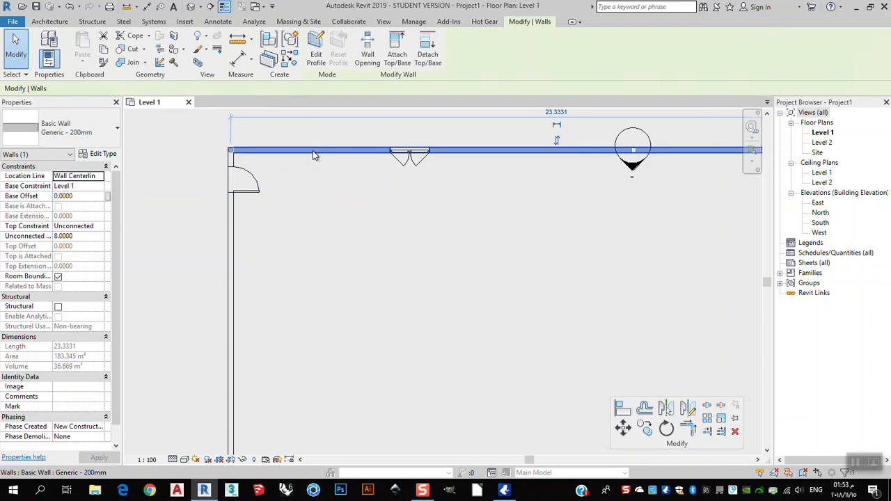
click(454, 263)
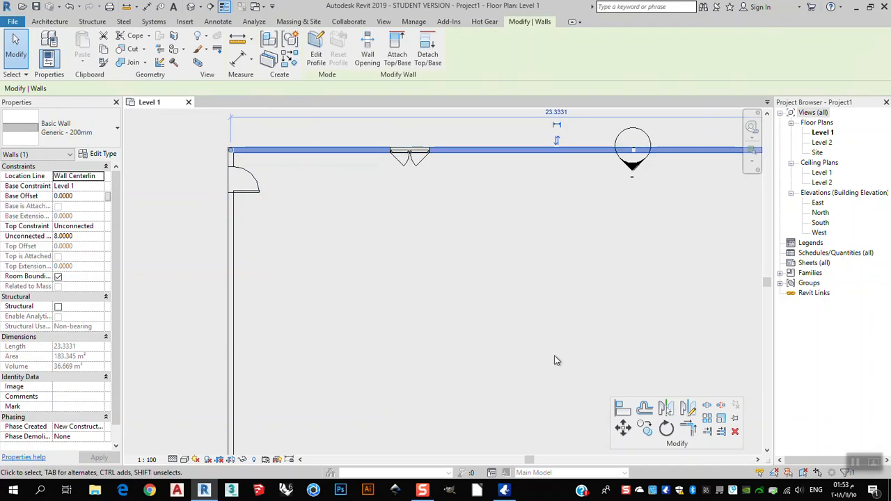
Offset a copy of the upper wall with its hosted window 4.0000 m downward into the building.
click(645, 410)
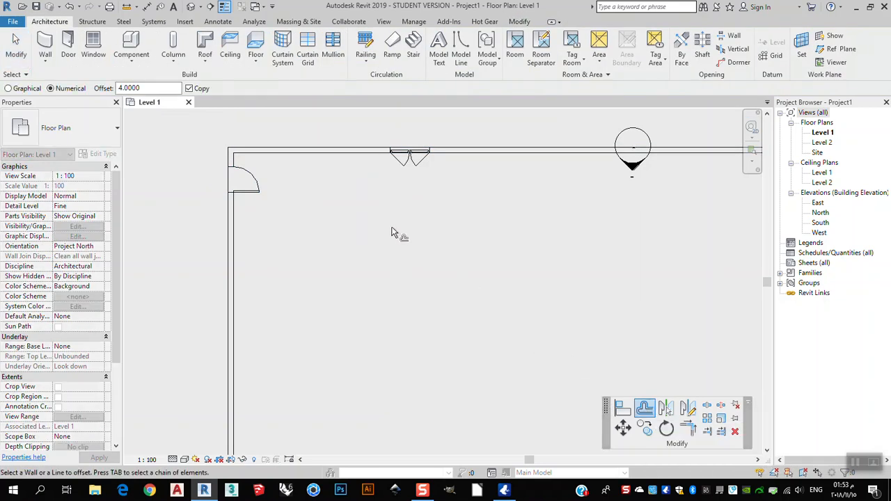
click(361, 160)
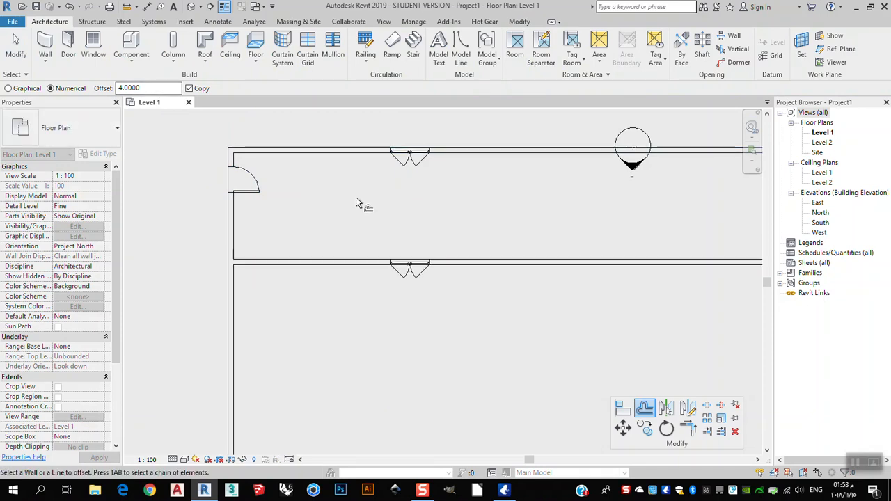
scroll(391, 262, up, 3)
scroll(381, 212, down, 6)
middle_drag(354, 183, 349, 201)
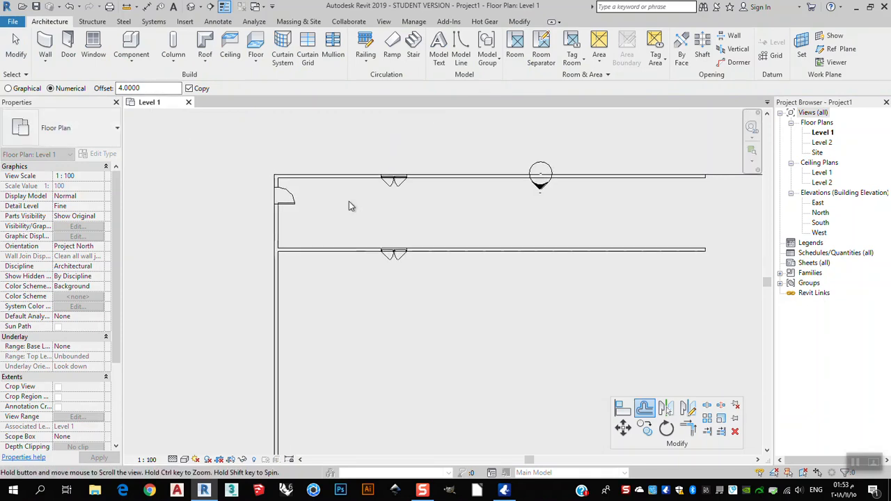
scroll(373, 210, up, 4)
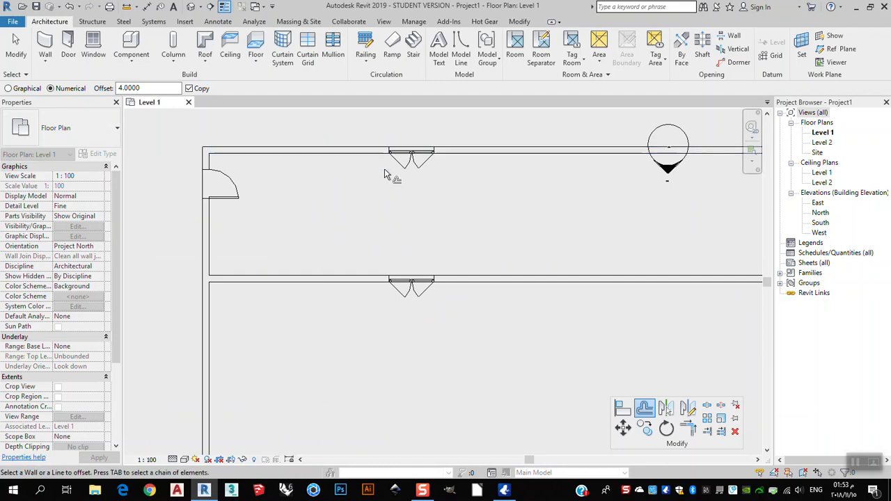
scroll(419, 278, up, 2)
scroll(404, 287, down, 2)
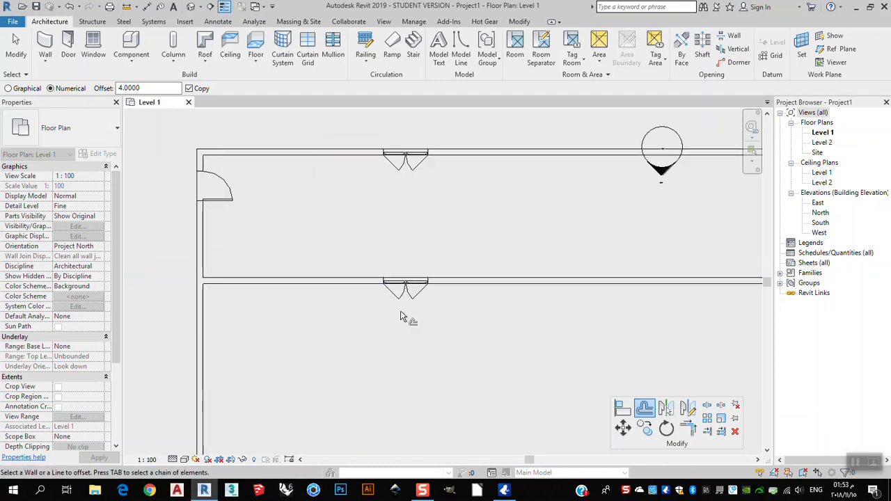
key(Escape)
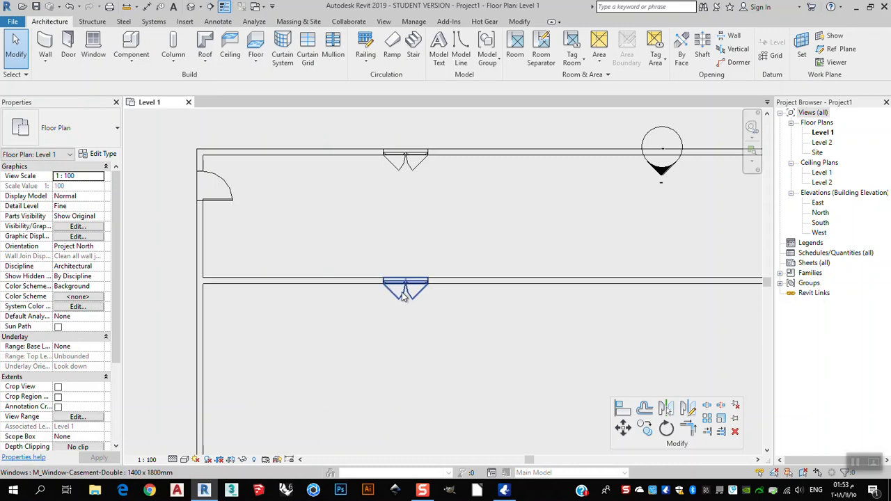
Delete the copied casement window from the new interior wall.
click(404, 295)
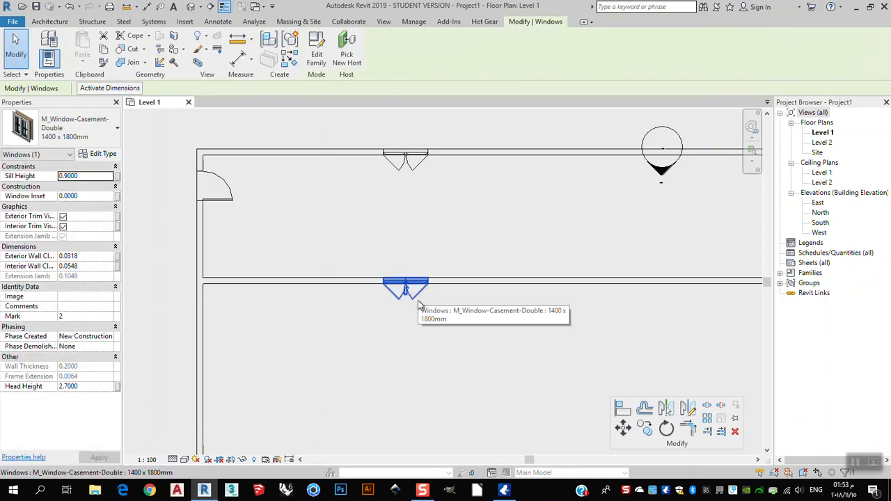
key(Delete)
scroll(254, 308, up, 1)
middle_drag(255, 308, 269, 241)
scroll(292, 244, down, 3)
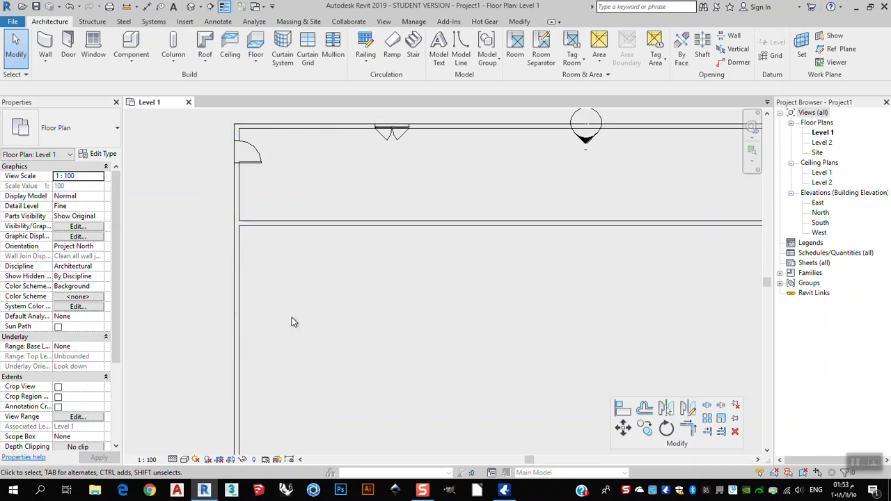
middle_drag(327, 258, 317, 273)
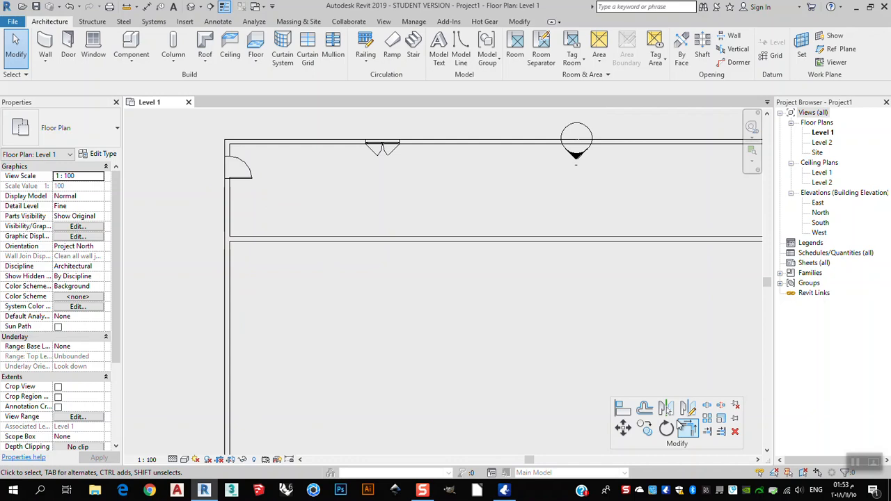
Offset copies of the left wall 4.0000 m inward and of the horizontal interior wall 4.0000 m downward.
click(643, 409)
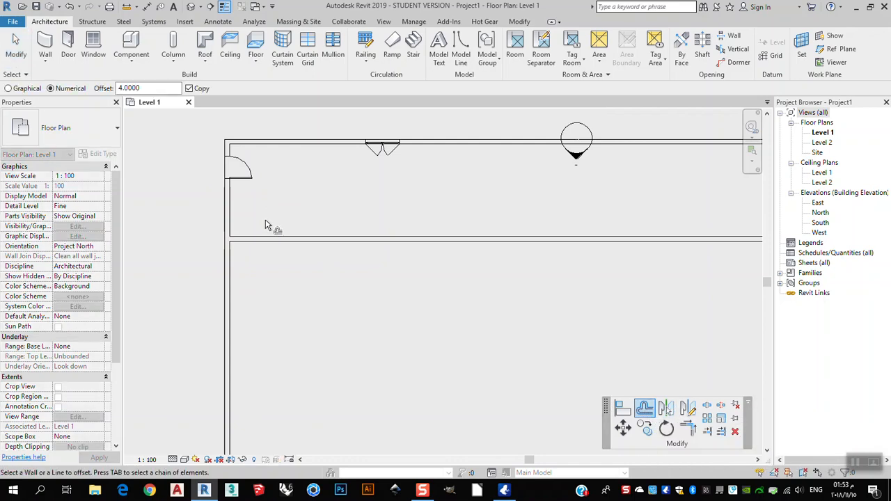
click(232, 220)
click(415, 248)
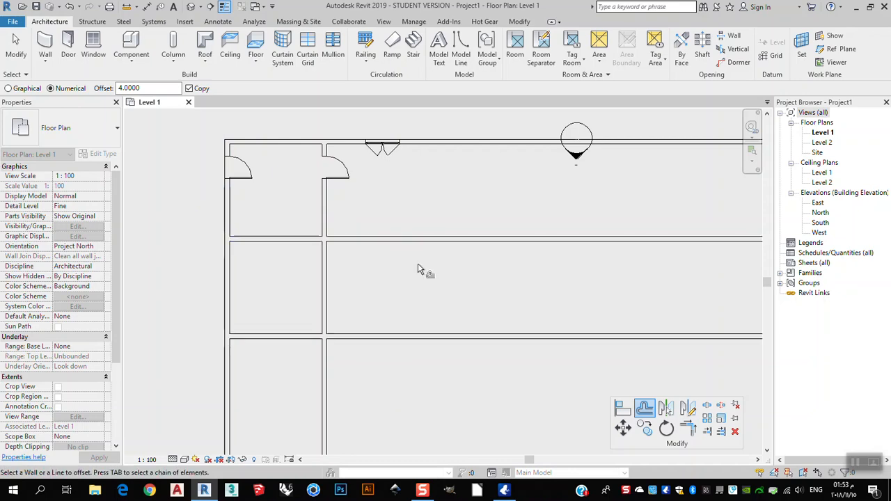
key(Escape)
Delete the copied single-flush door from the new vertical interior wall.
click(355, 180)
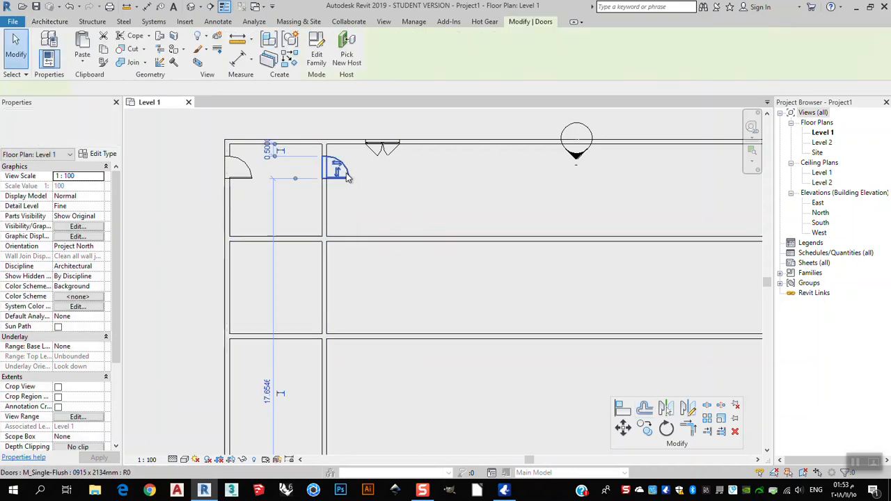
key(Delete)
middle_drag(369, 315, 346, 284)
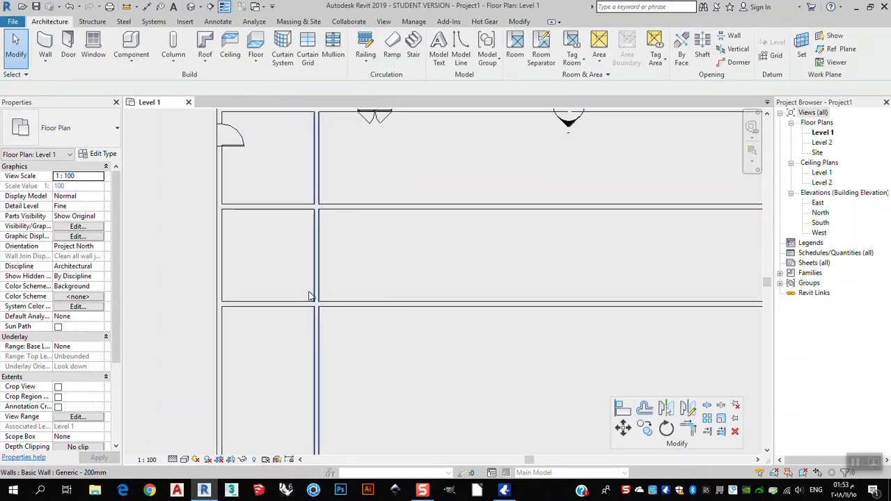
Trim the lowest horizontal interior wall and the vertical interior wall to a corner, keeping the parts enclosing the two small rooms.
key(o)
key(f)
click(296, 306)
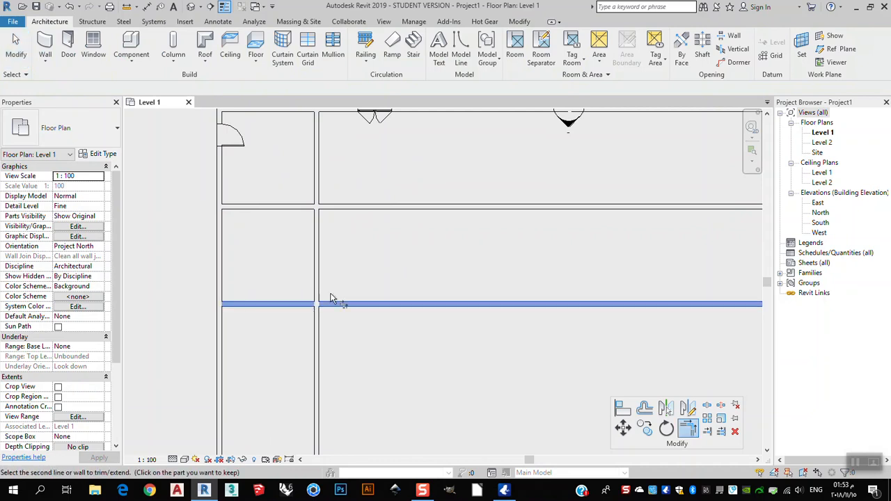
click(321, 276)
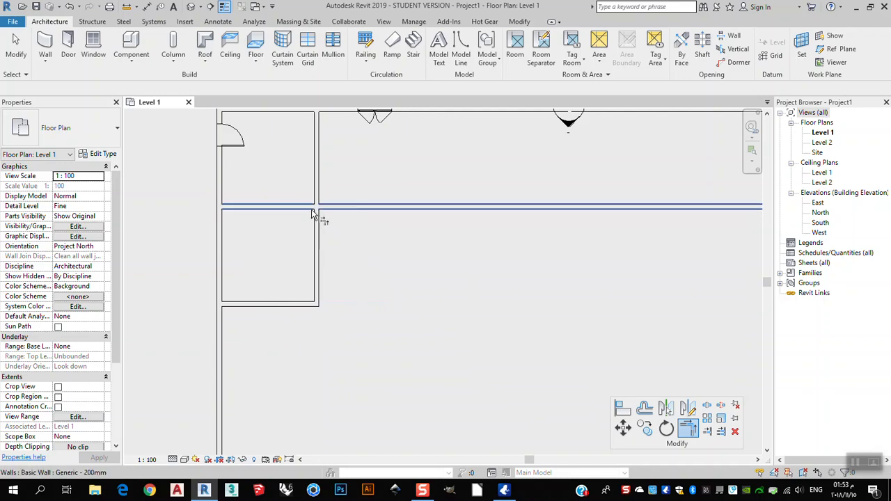
middle_drag(315, 209, 370, 242)
scroll(375, 233, up, 3)
scroll(375, 238, down, 4)
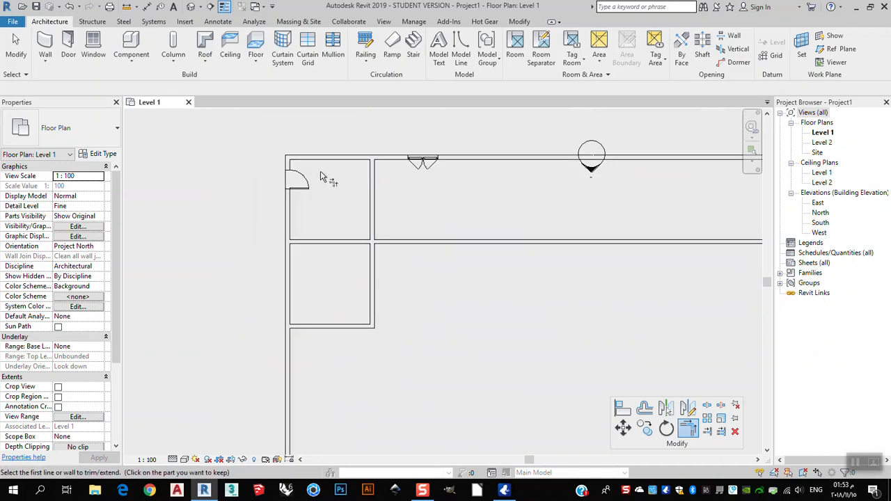
scroll(346, 278, up, 2)
scroll(331, 233, down, 1)
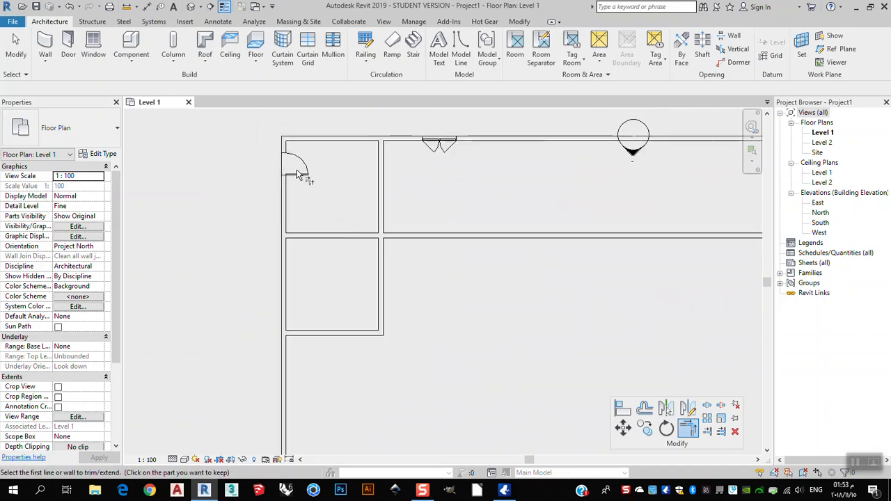
scroll(303, 180, up, 1)
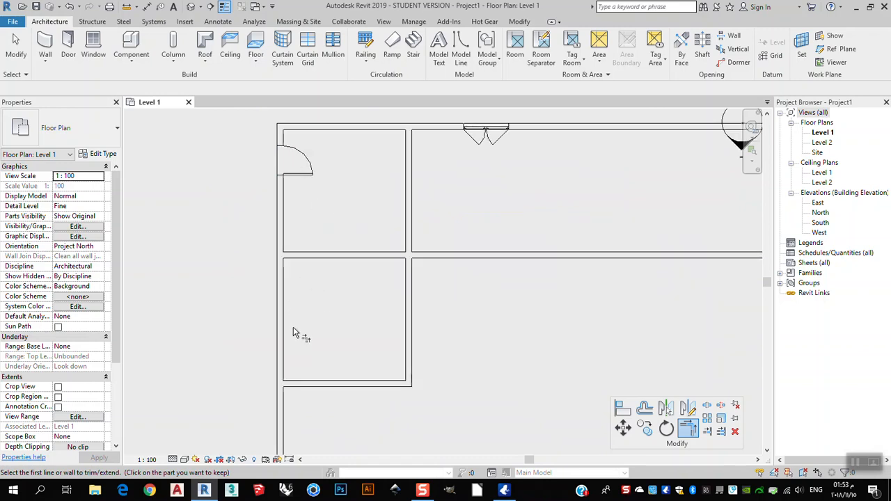
key(Escape)
key(Escape)
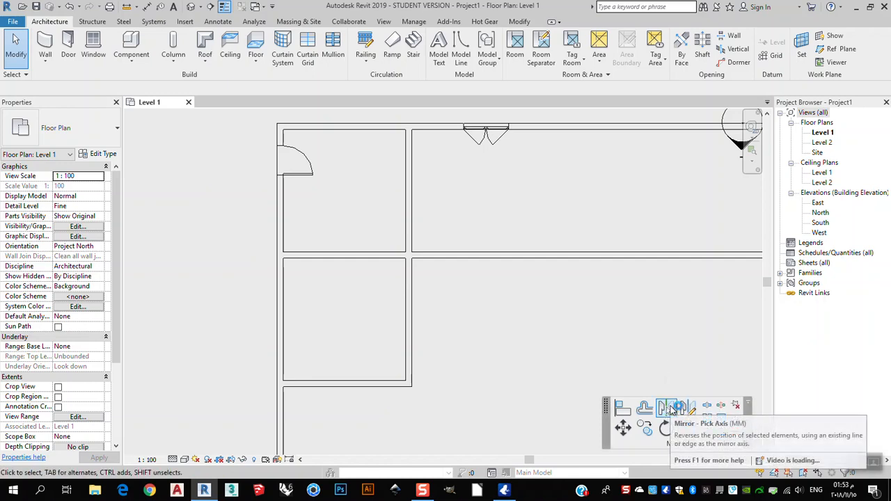
Mirror the left wall's single-flush door into the lower room, using the horizontal interior wall between the rooms as the axis.
click(669, 409)
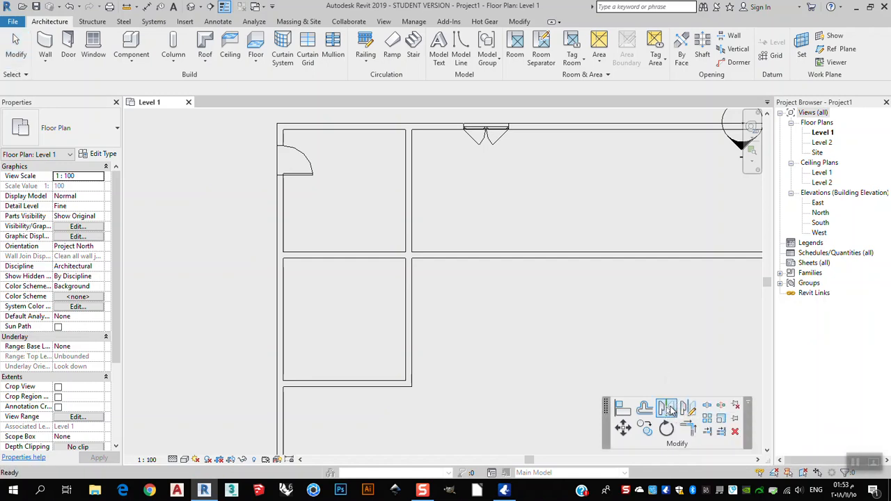
click(309, 176)
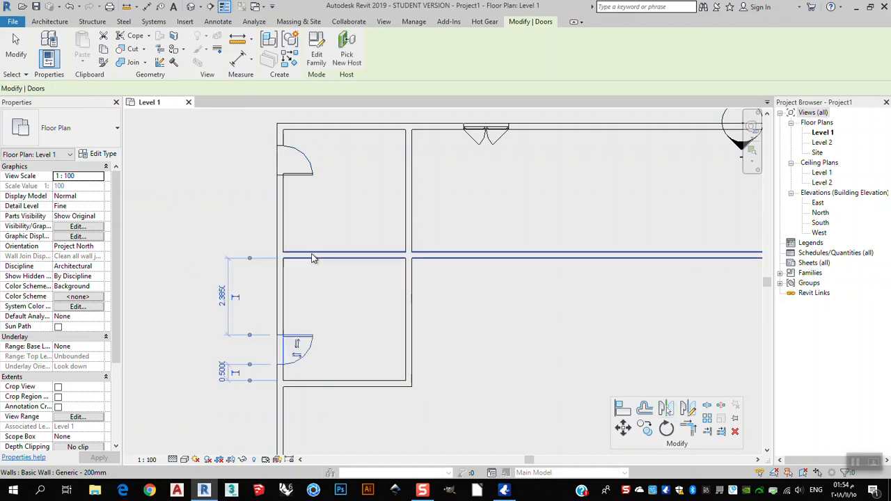
click(312, 256)
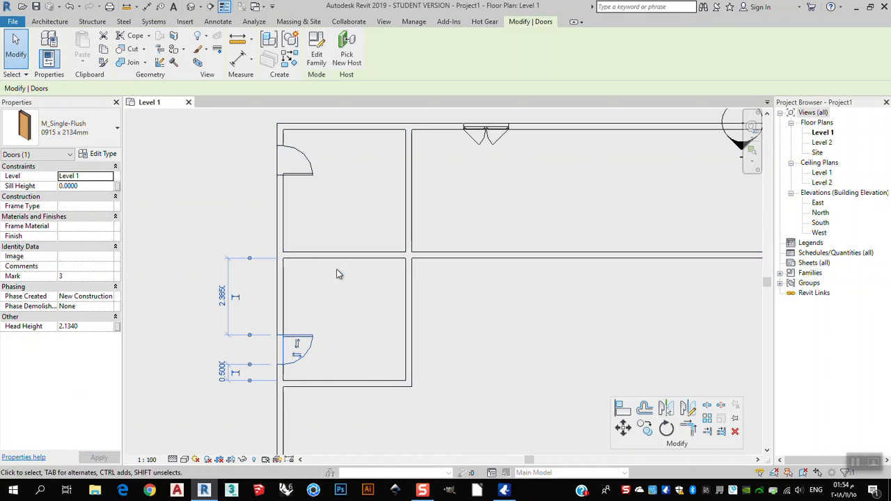
scroll(465, 289, down, 1)
middle_drag(561, 360, 508, 333)
key(Escape)
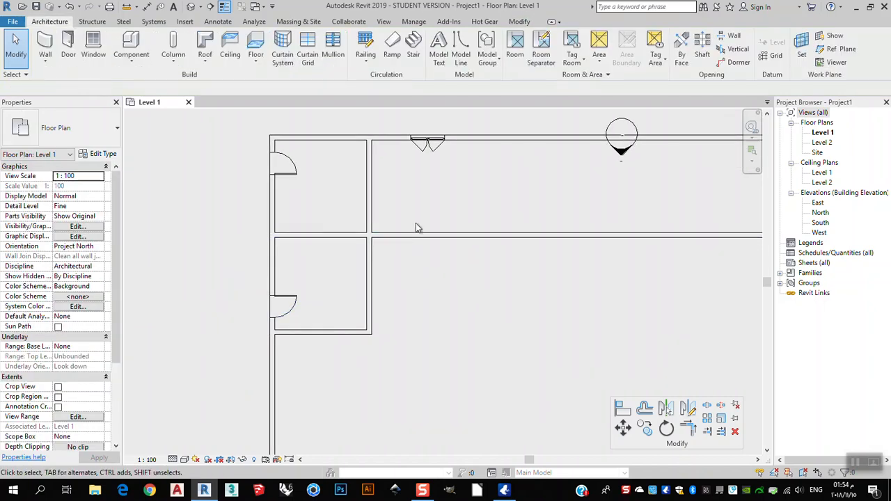
scroll(416, 228, down, 2)
scroll(488, 250, down, 1)
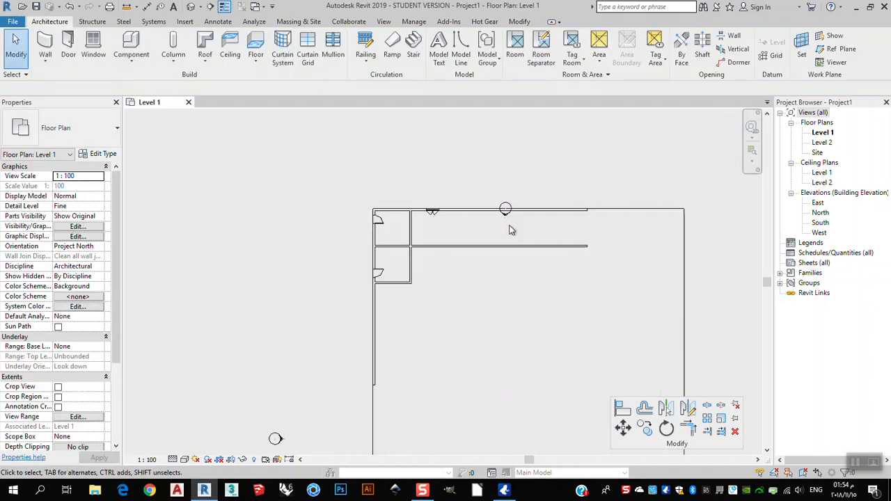
scroll(513, 242, up, 2)
drag(648, 193, 571, 332)
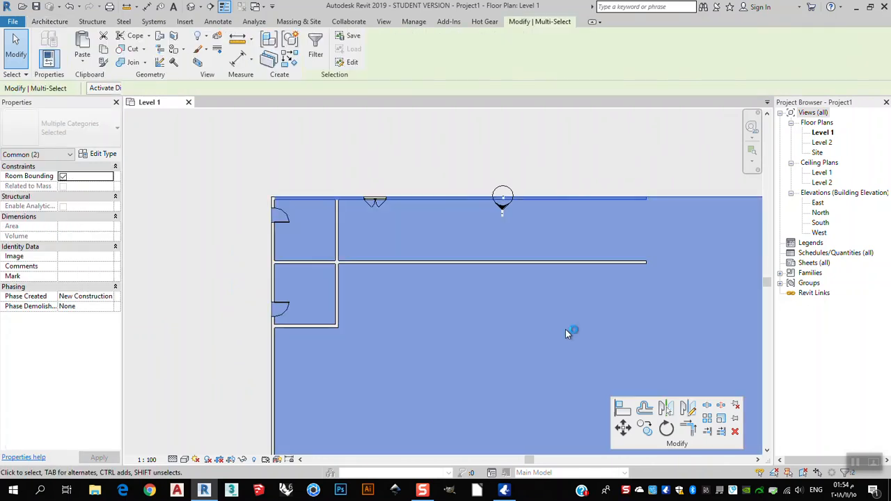
click(588, 167)
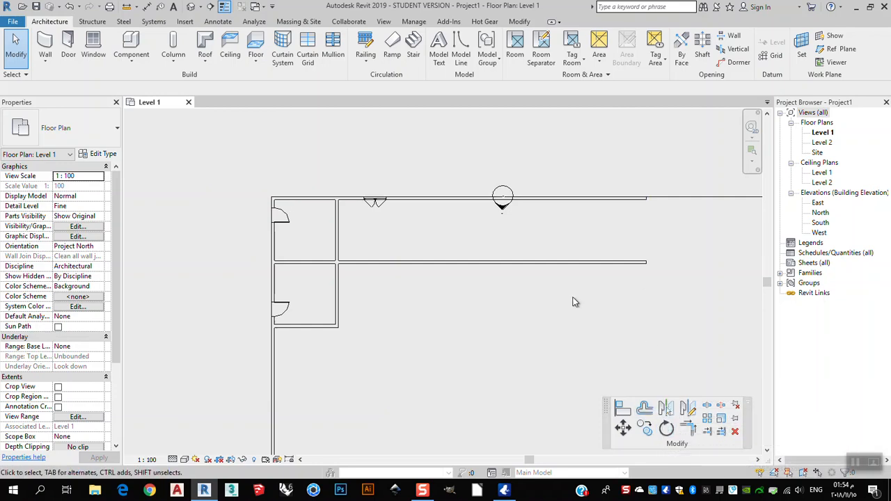
click(556, 224)
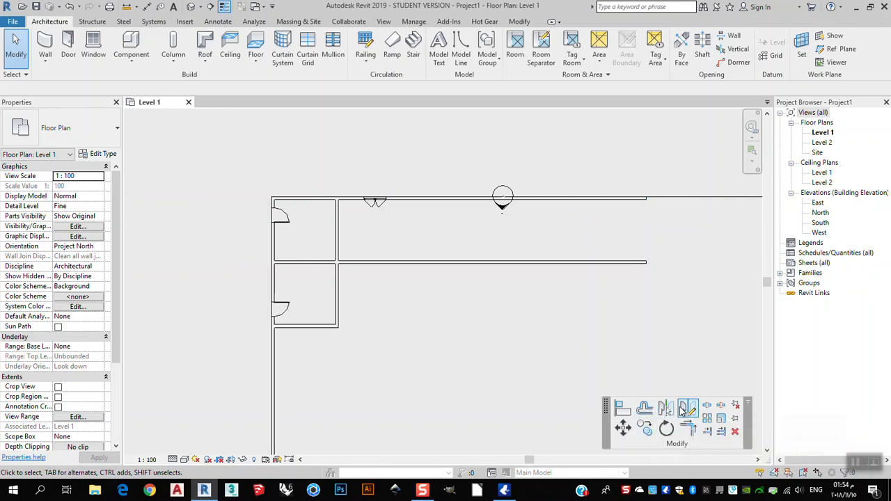
scroll(578, 167, down, 3)
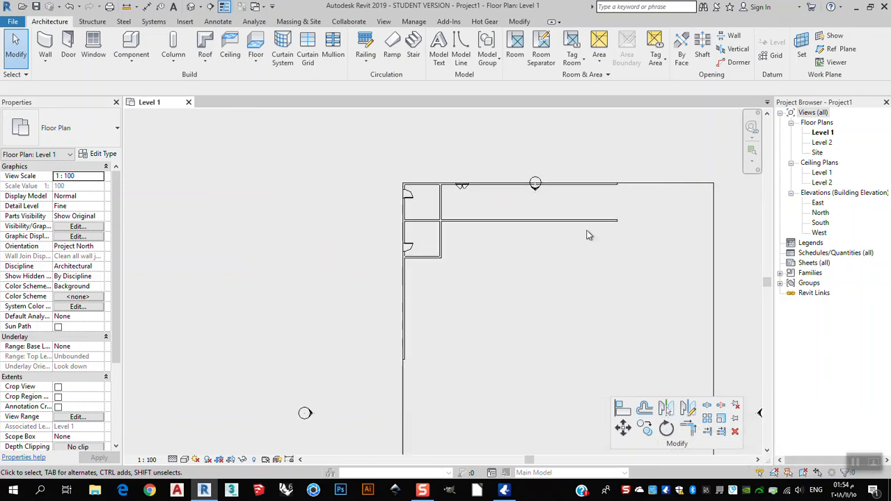